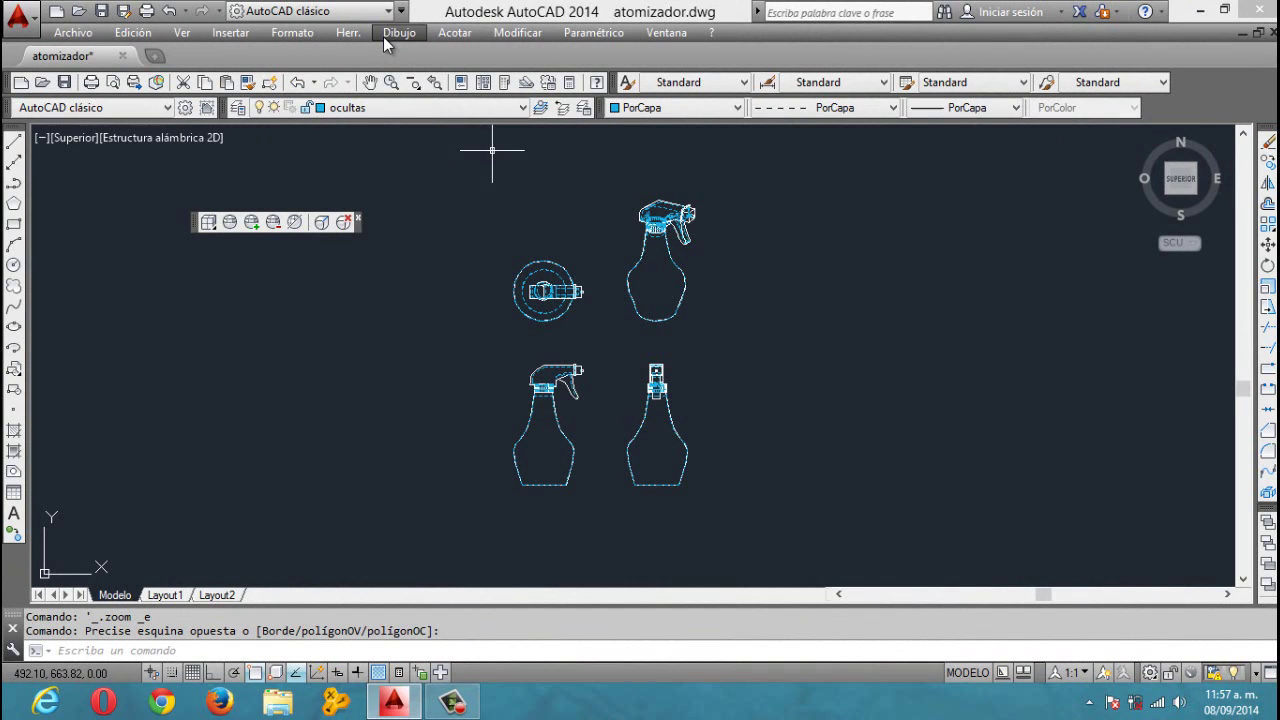
Step: Window-select and delete the top two views, then the right-hand front-view bottle
click(517, 208)
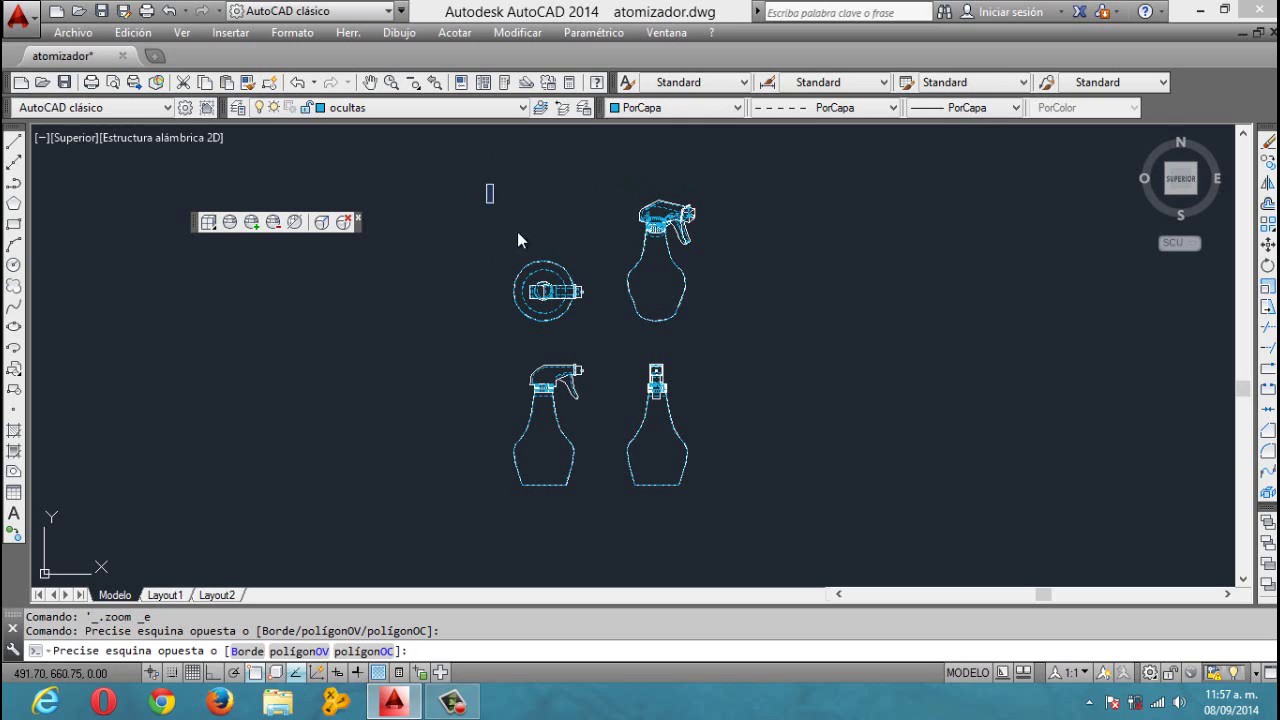
click(724, 337)
key(Delete)
click(619, 320)
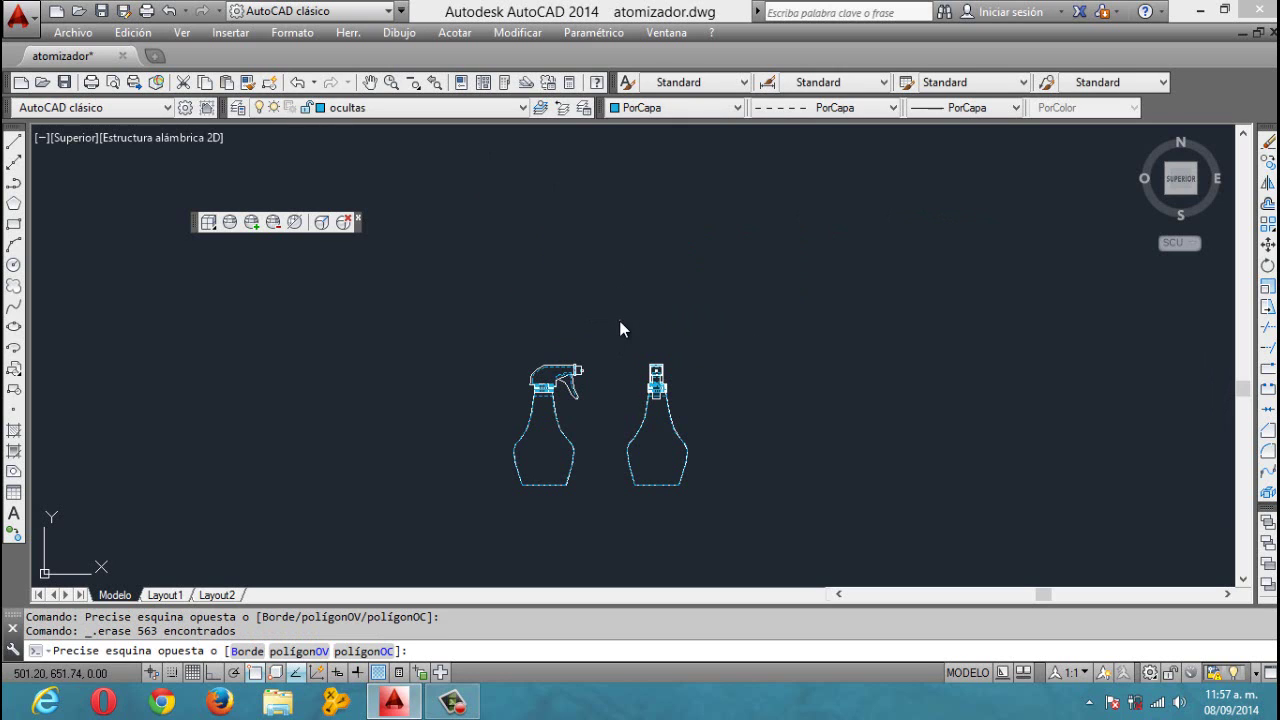
click(711, 523)
key(Delete)
Step: Pan and zoom to extents so the remaining side-view bottle fills the view
scroll(523, 431, up, 2)
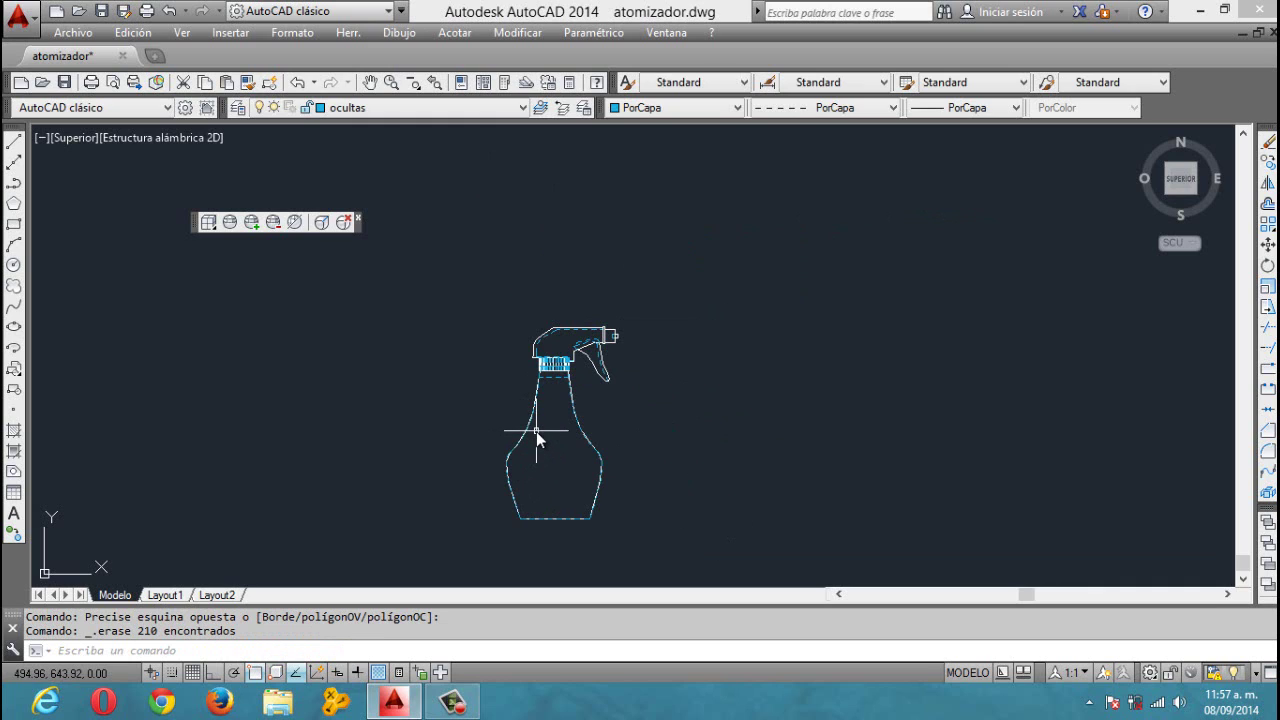
middle_drag(592, 430, 600, 418)
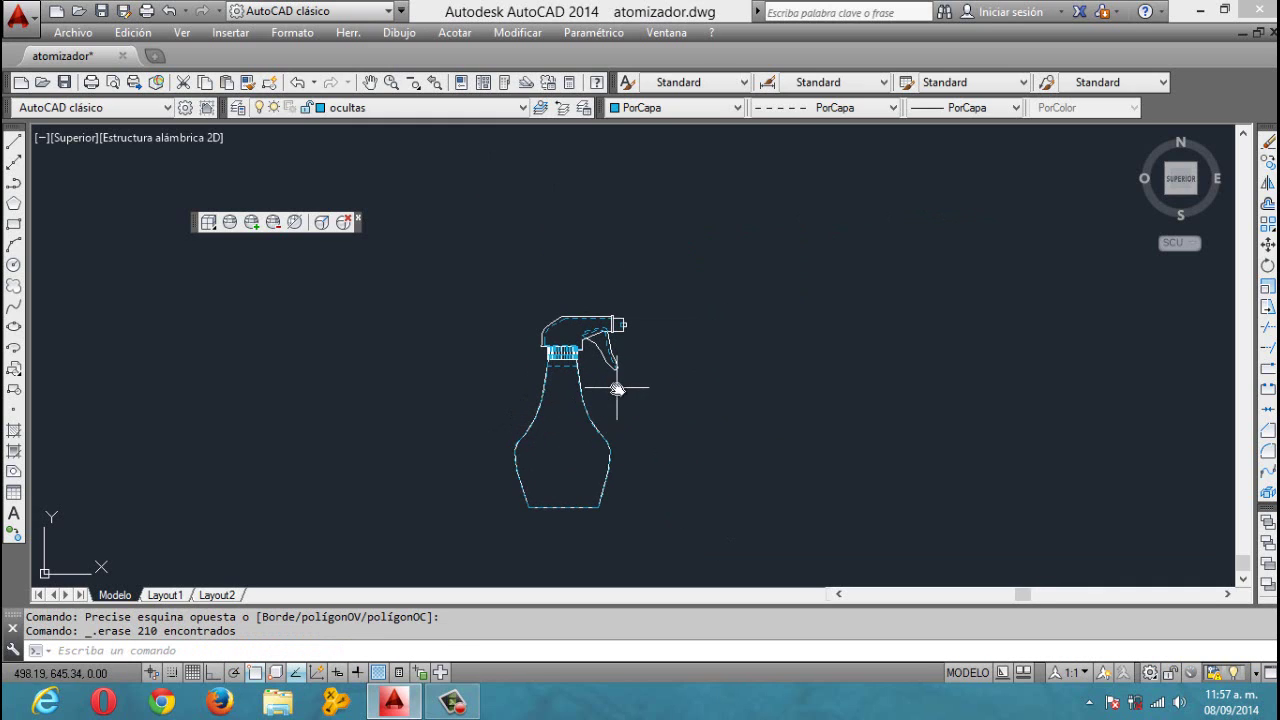
scroll(591, 426, up, 5)
middle_click(714, 360)
middle_click(714, 360)
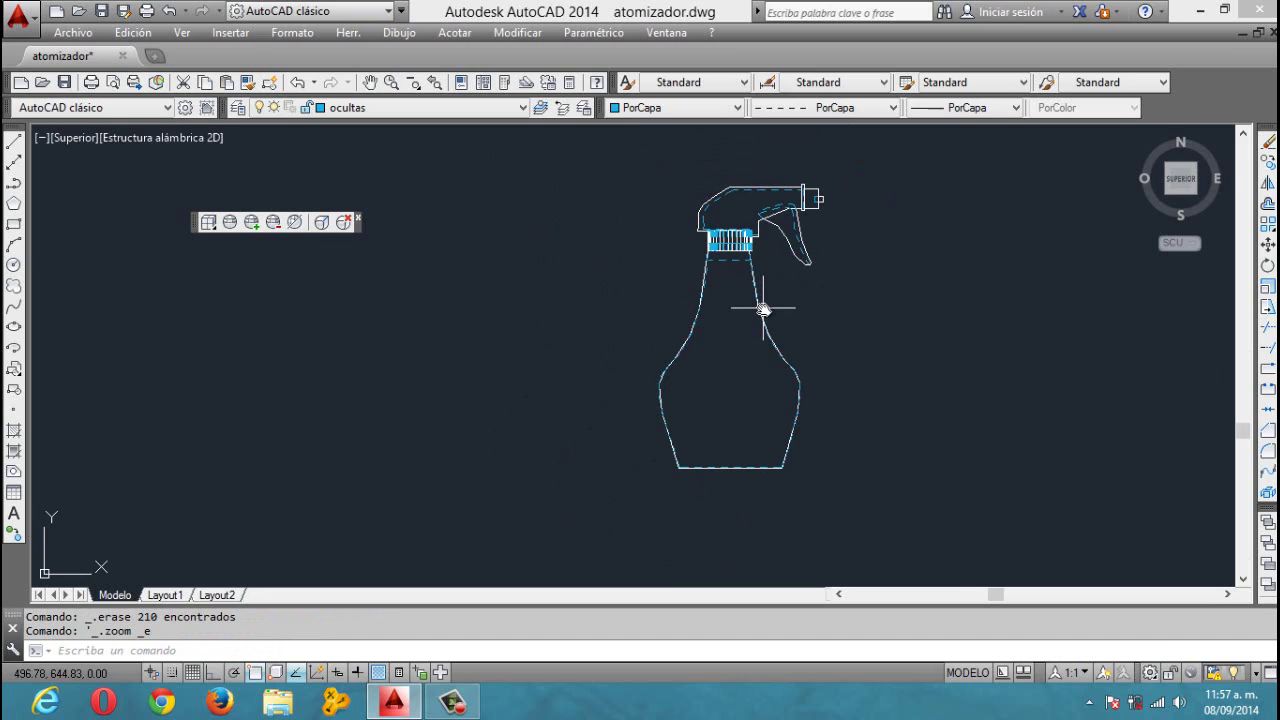
Step: Zoom in, delete the dashed neck line with Delete, then undo it and clear the selection
scroll(735, 272, up, 4)
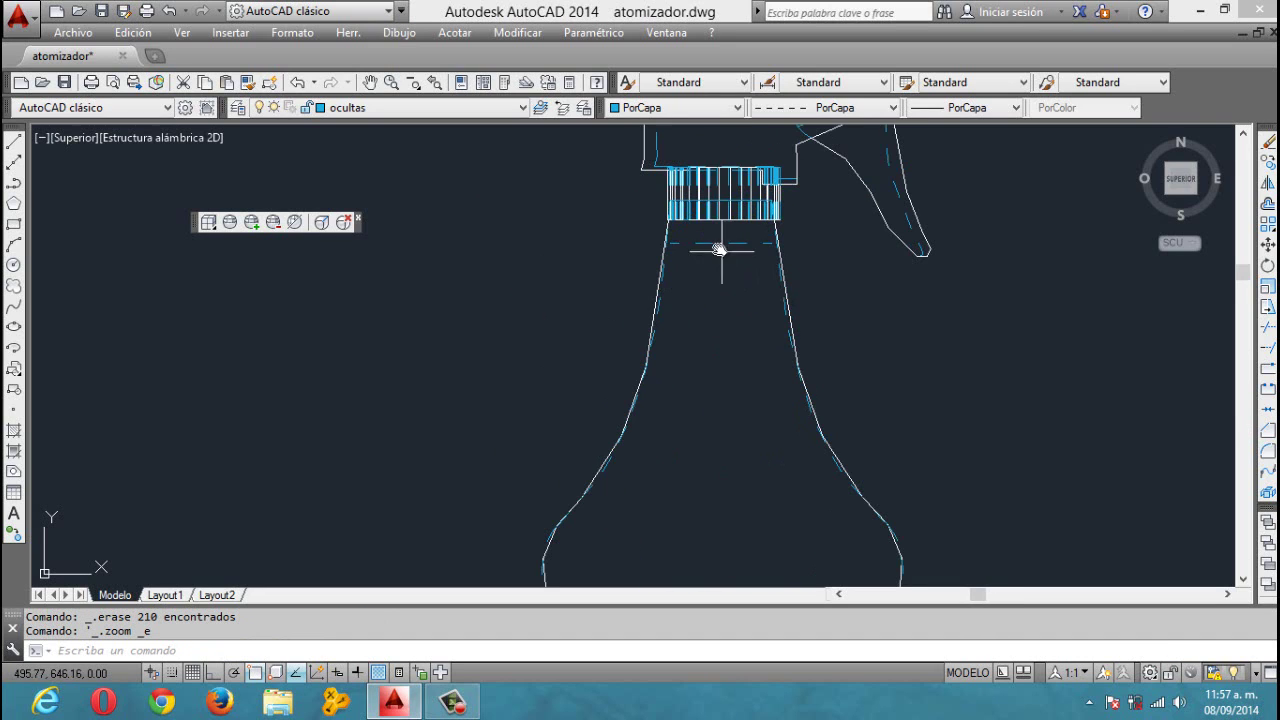
click(705, 245)
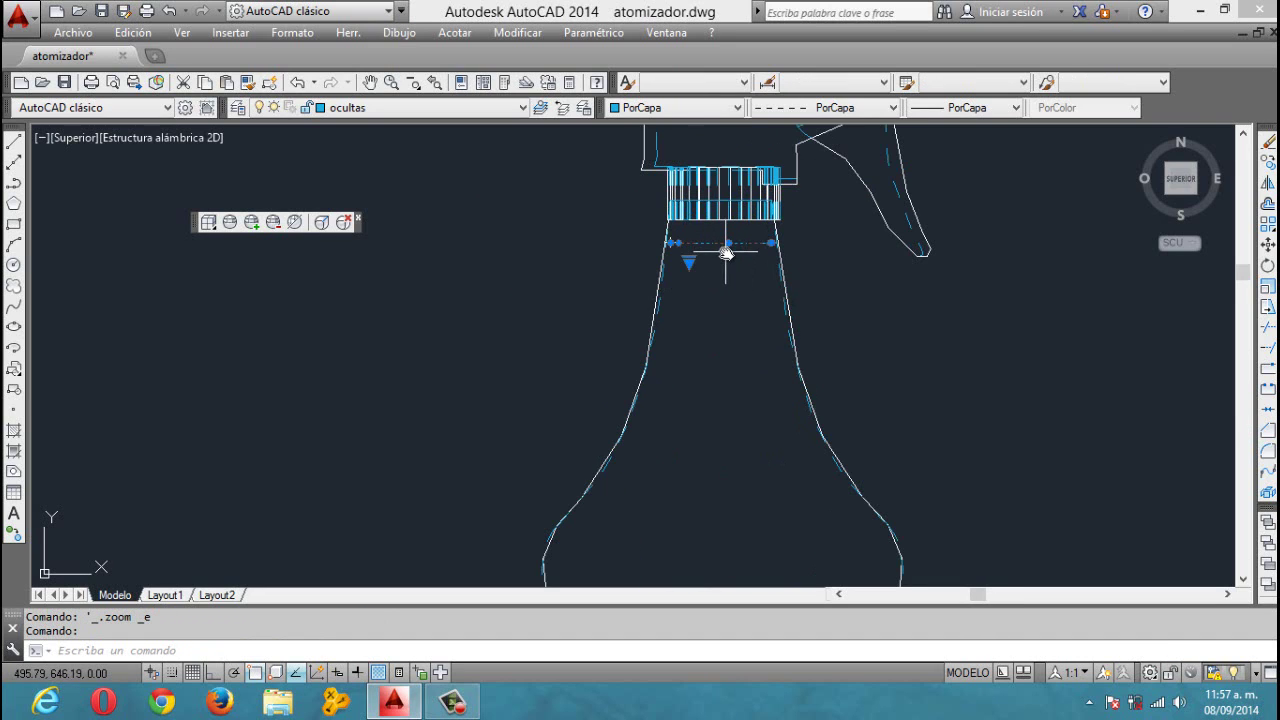
key(Delete)
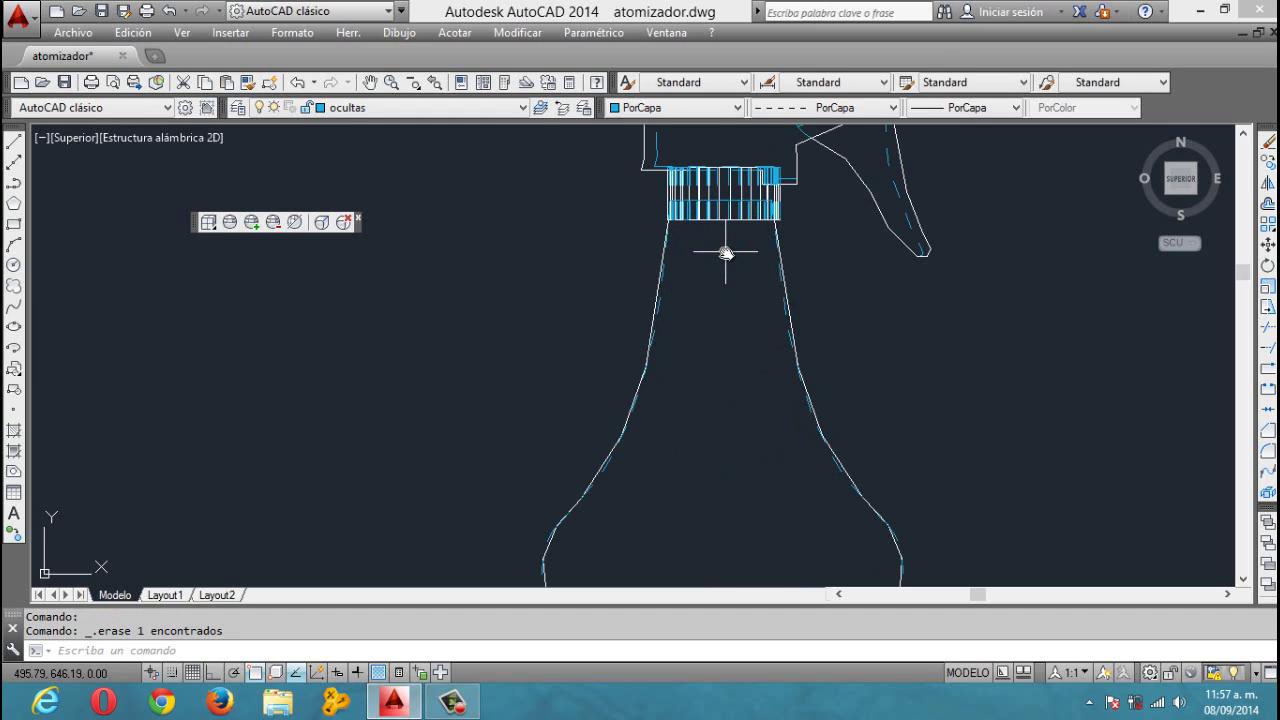
key(ctrl+z)
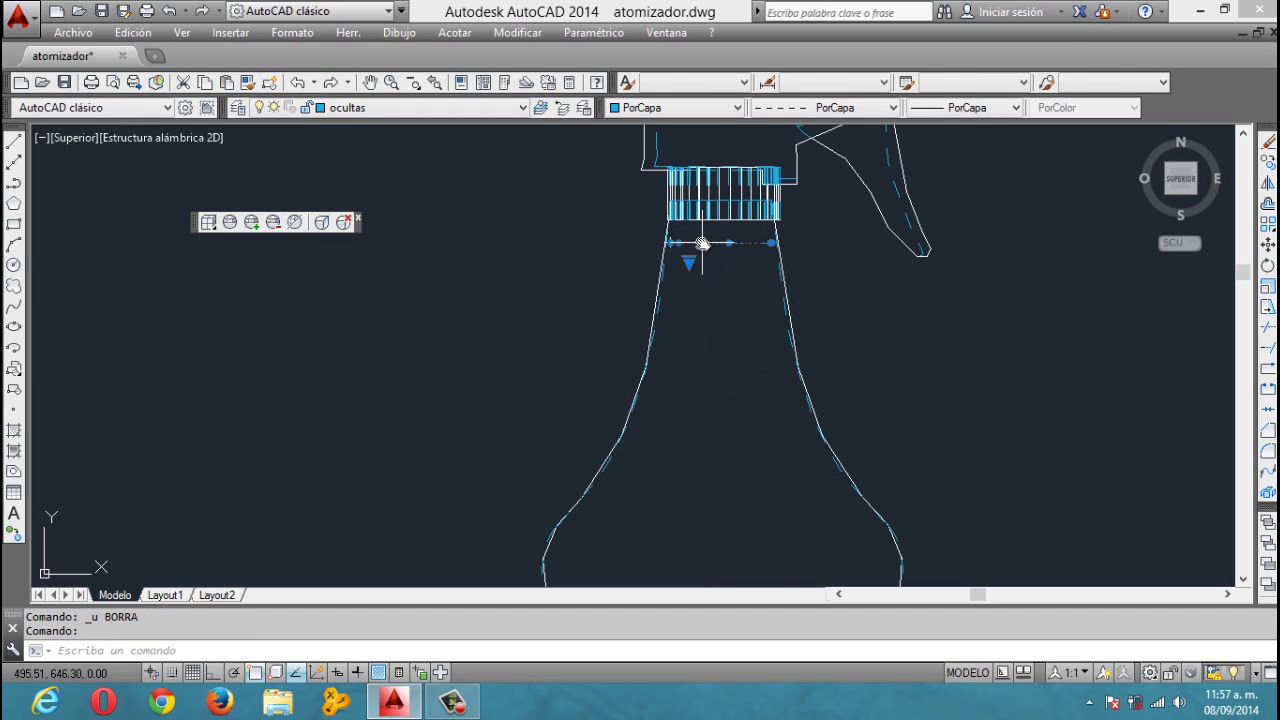
key(Escape)
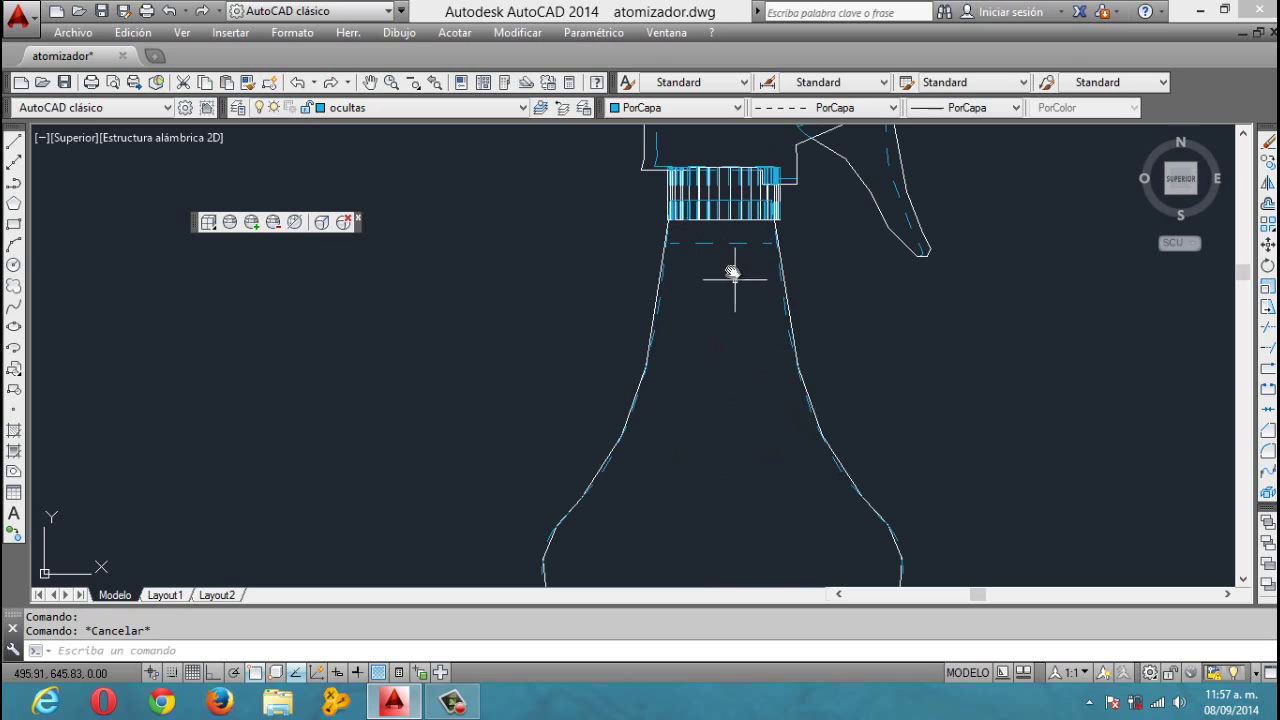
Step: Erase the dashed neck line again with the Modify toolbar's Erase button
click(726, 250)
click(738, 245)
key(Delete)
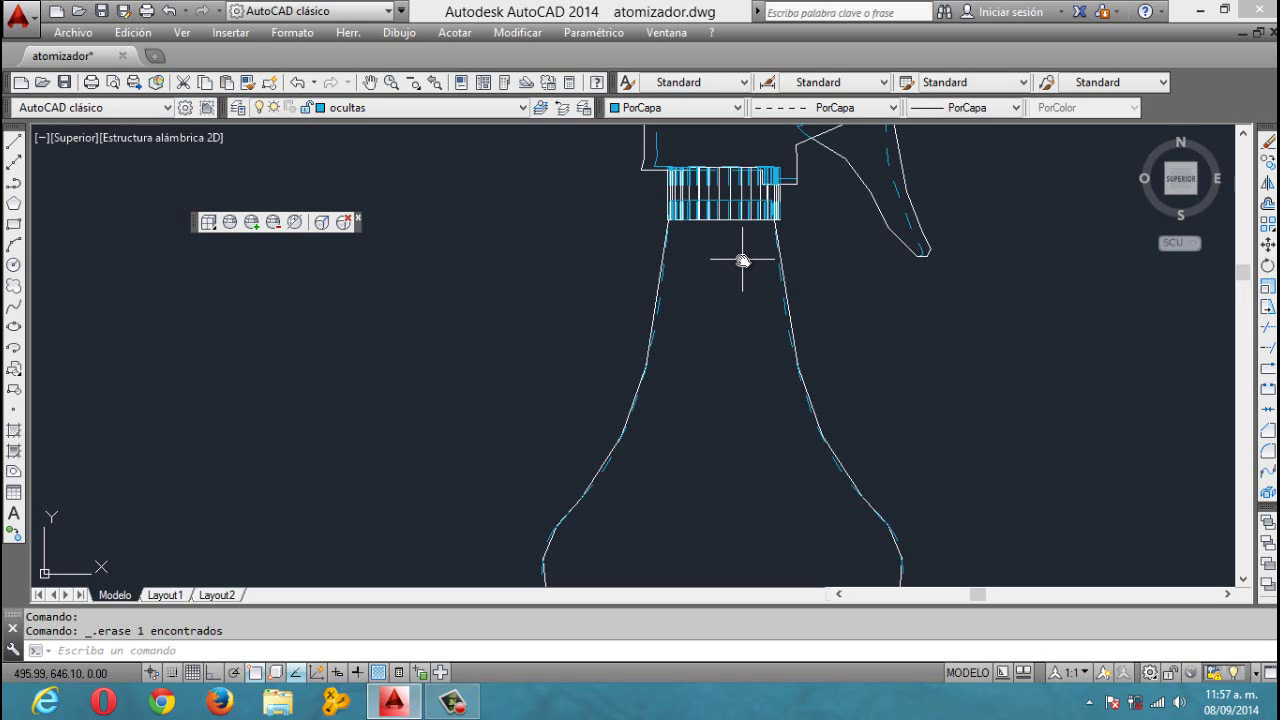
Step: Zoom out to see the whole bottle and start the BORRA erase command with the alias B
scroll(703, 280, down, 2)
scroll(703, 280, down, 3)
scroll(699, 284, down, 1)
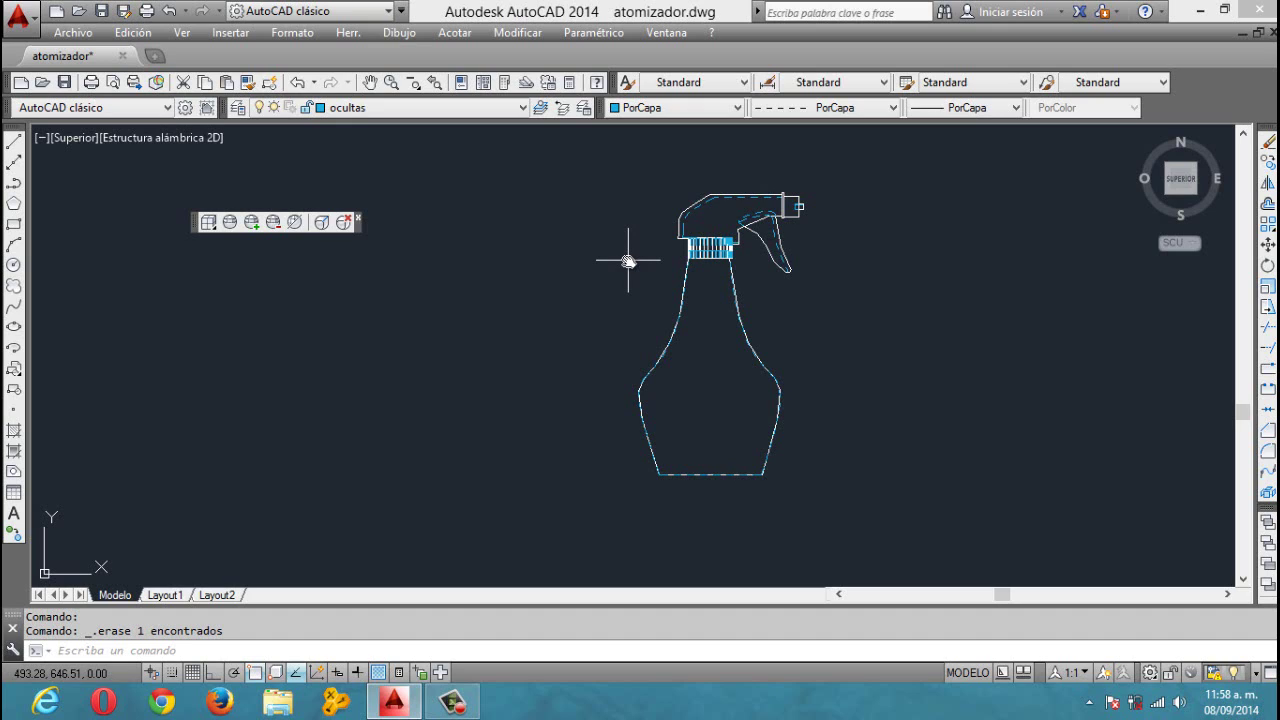
text(B)
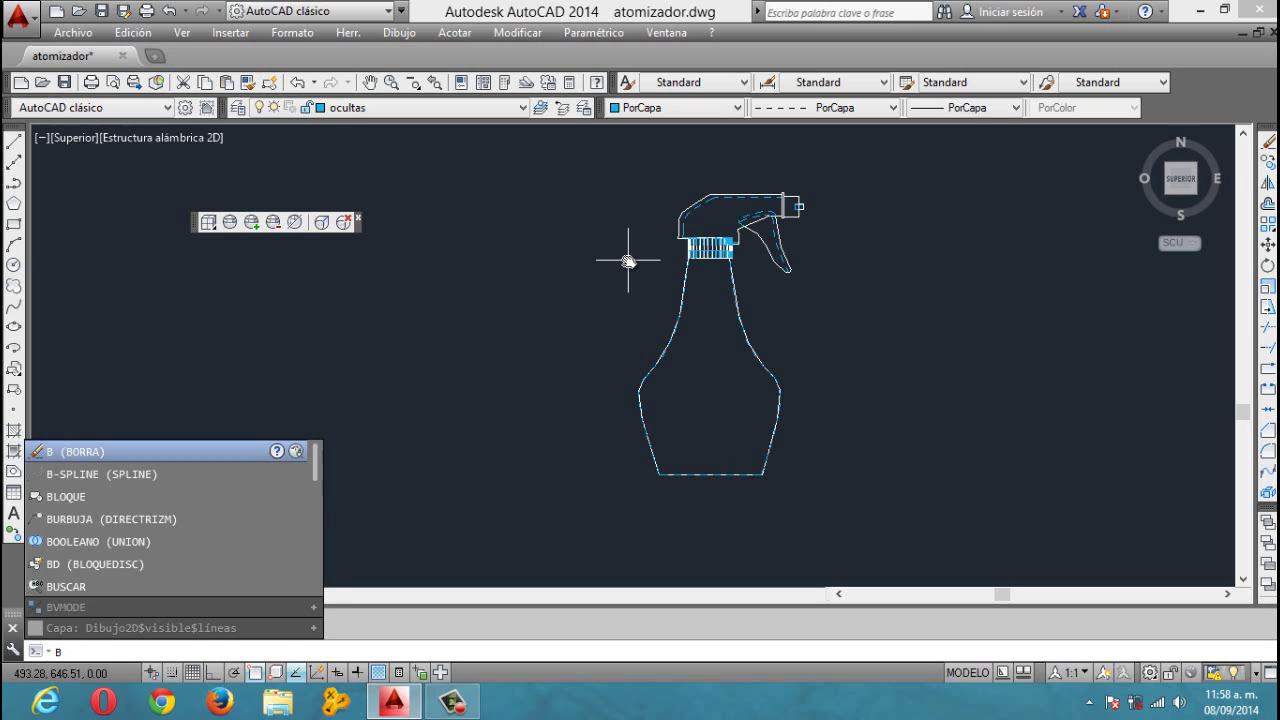
key(Return)
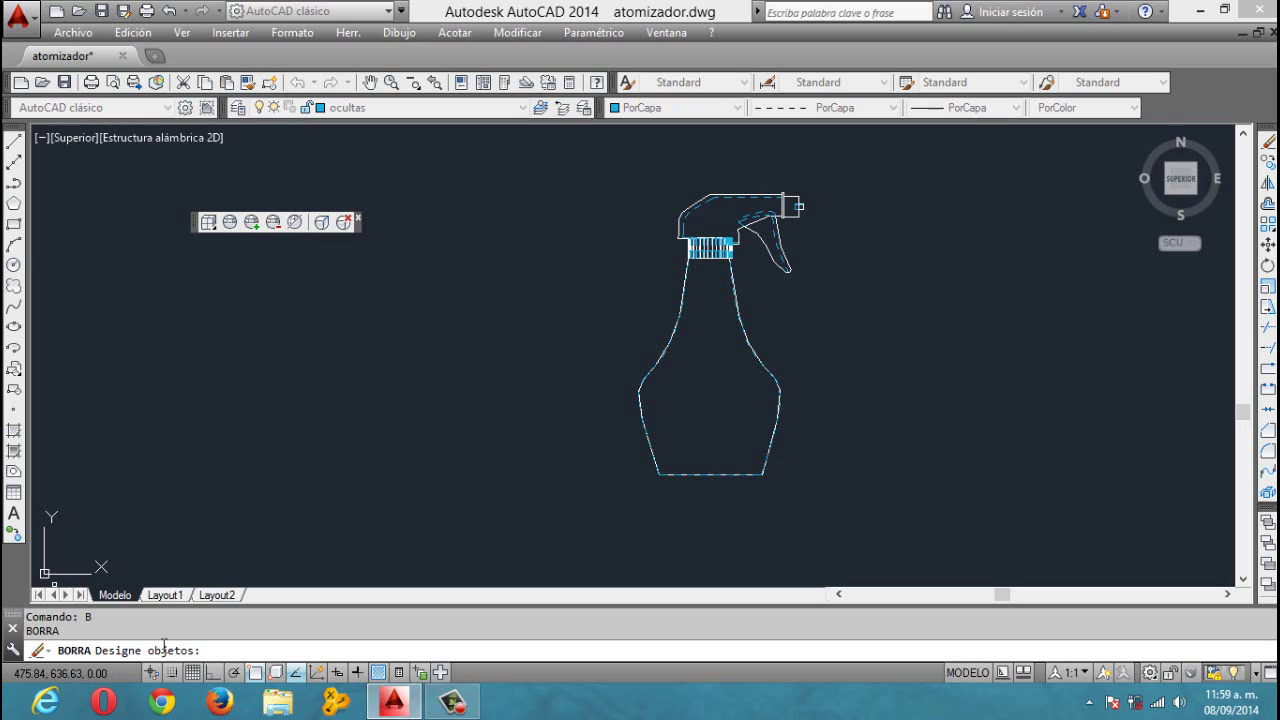
scroll(666, 372, up, 4)
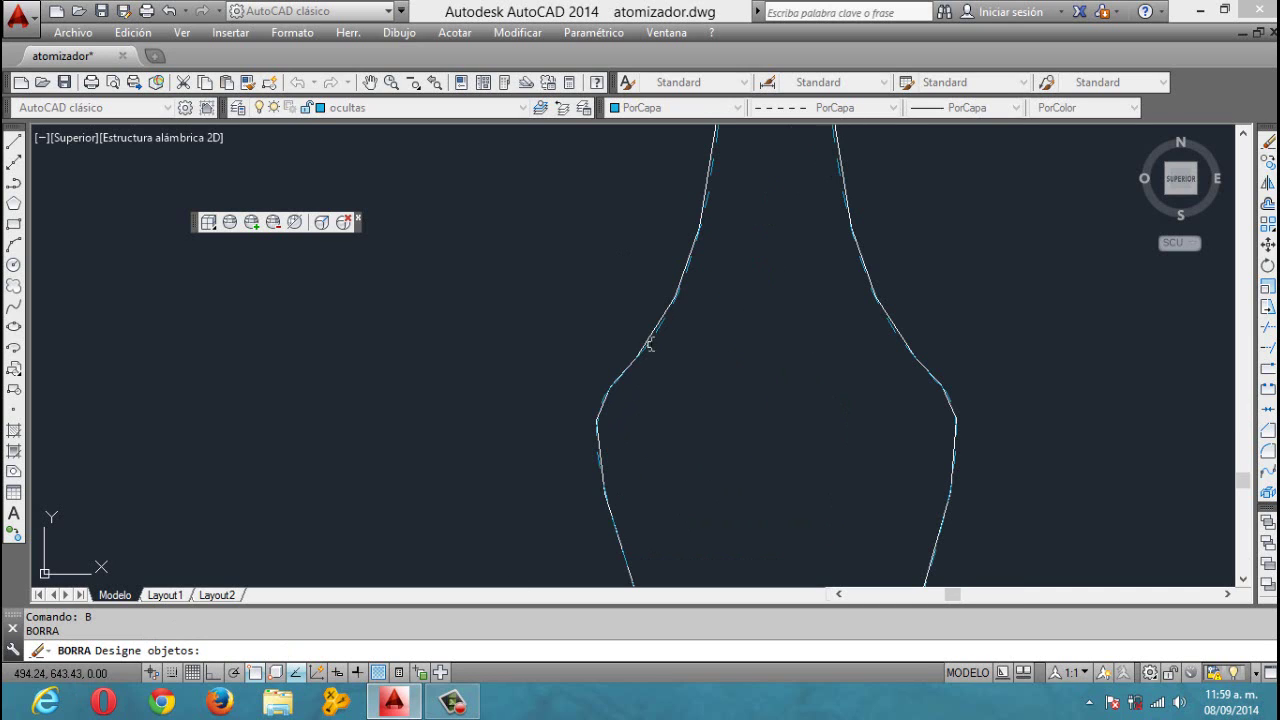
scroll(681, 324, down, 5)
scroll(731, 299, up, 4)
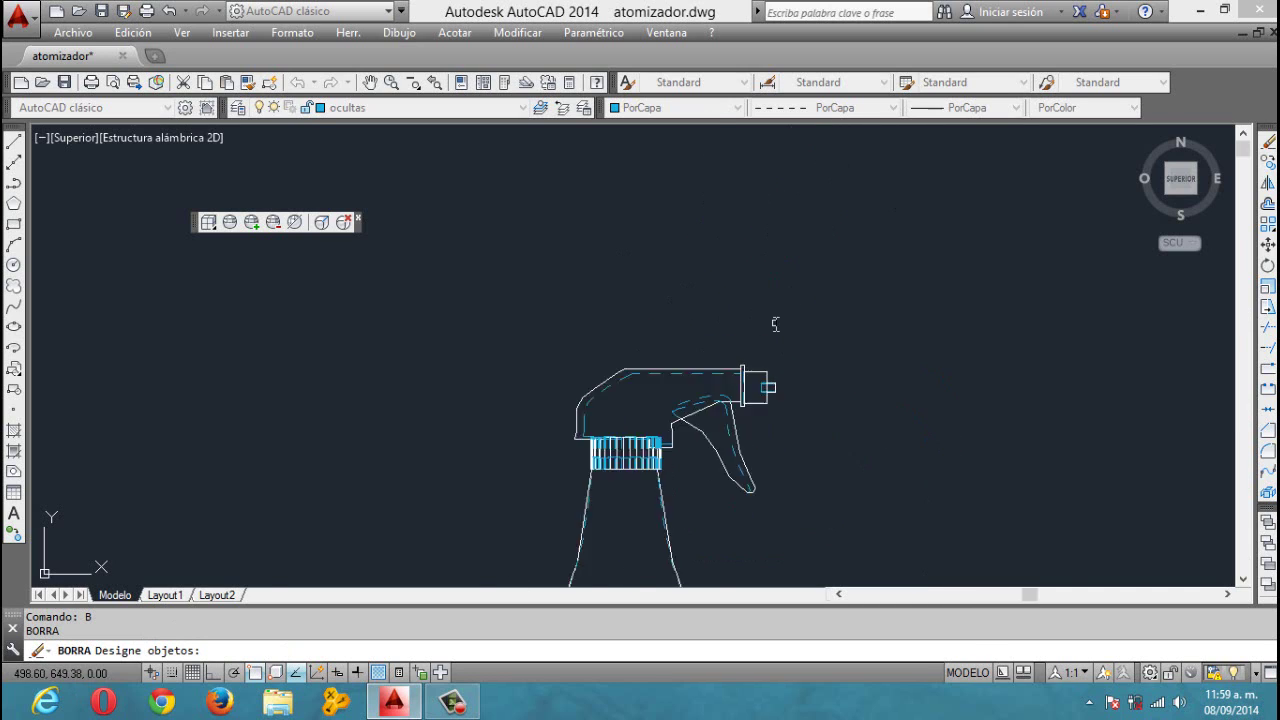
scroll(734, 401, up, 3)
scroll(730, 432, down, 2)
scroll(730, 432, up, 5)
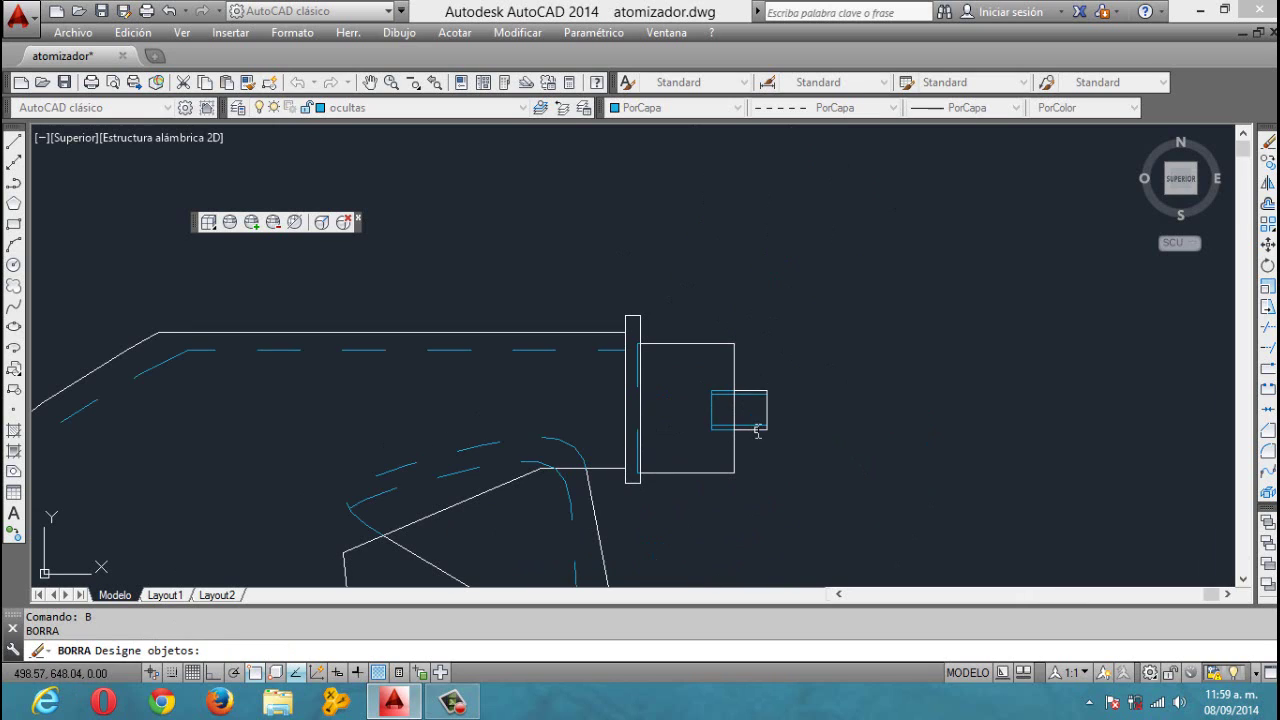
click(758, 430)
click(753, 393)
click(756, 391)
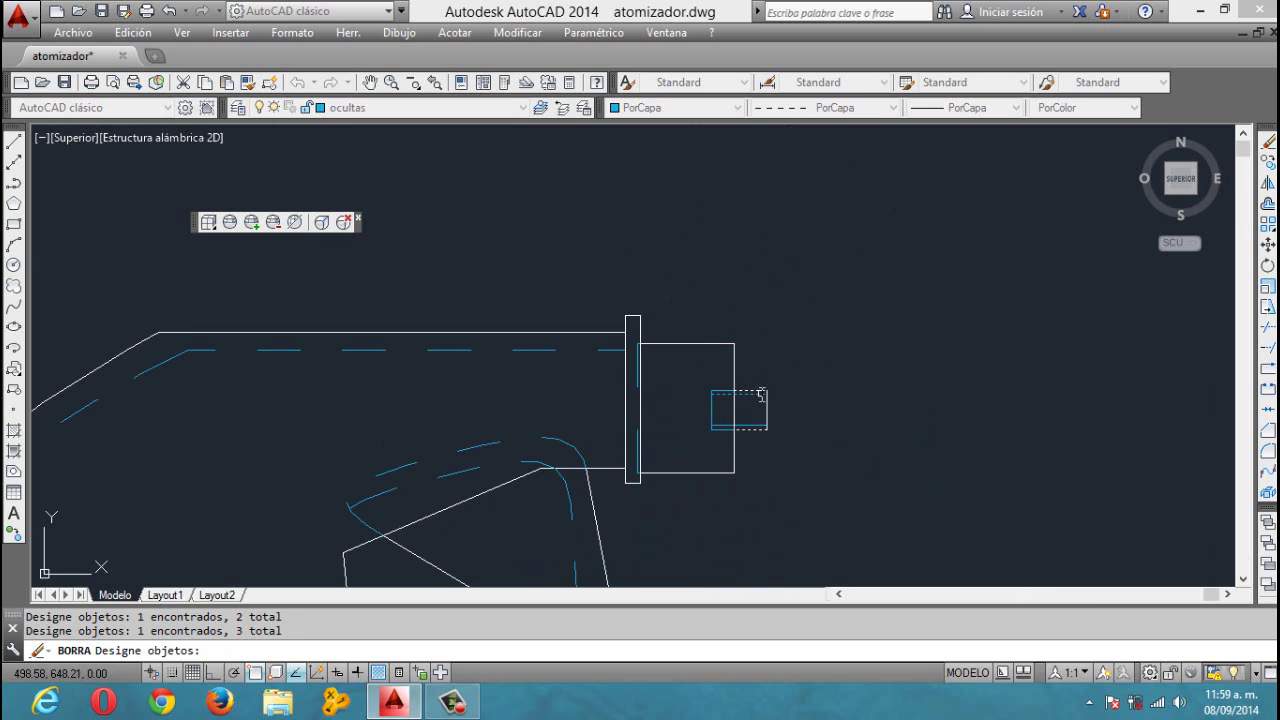
click(767, 404)
key(Return)
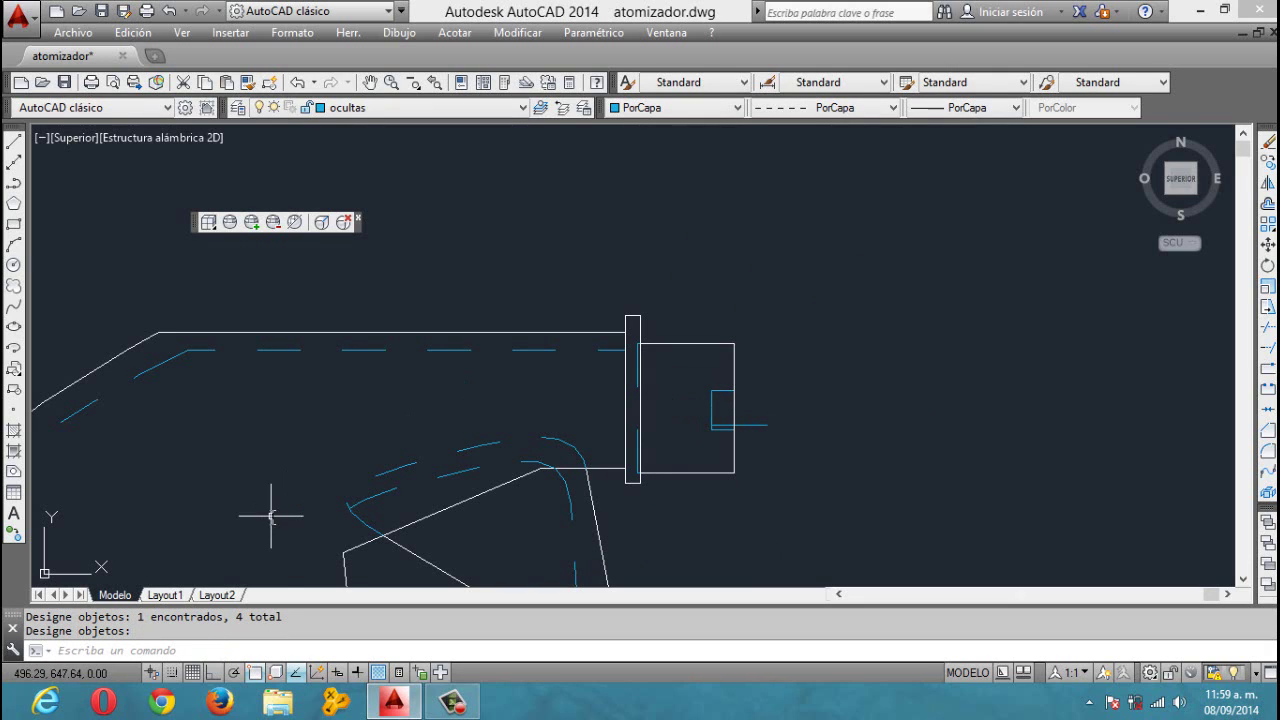
text(b)
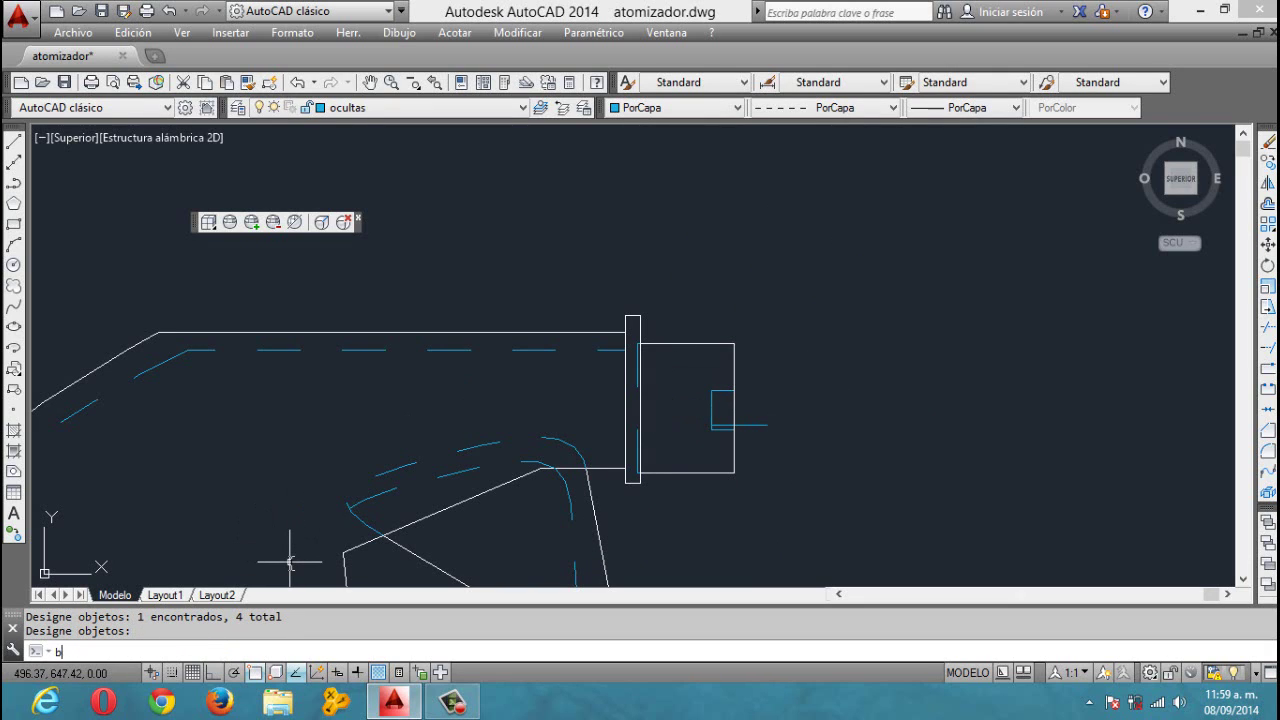
key(Return)
click(818, 335)
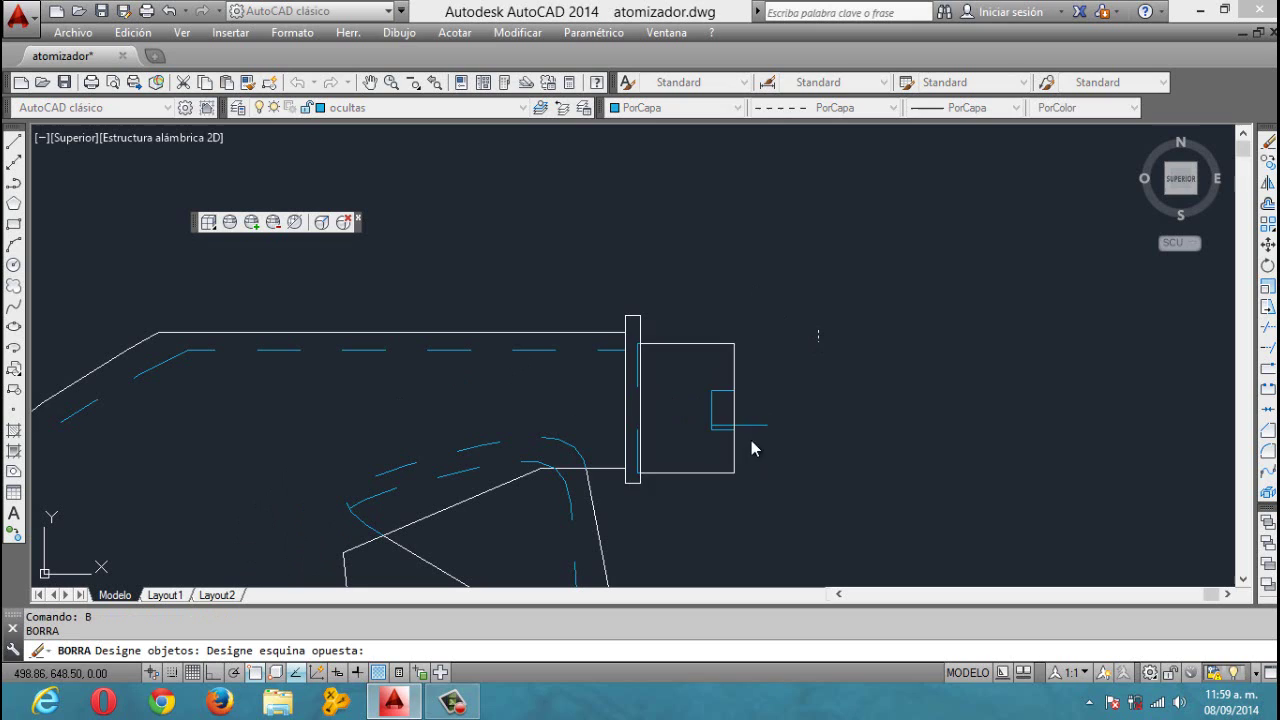
click(613, 519)
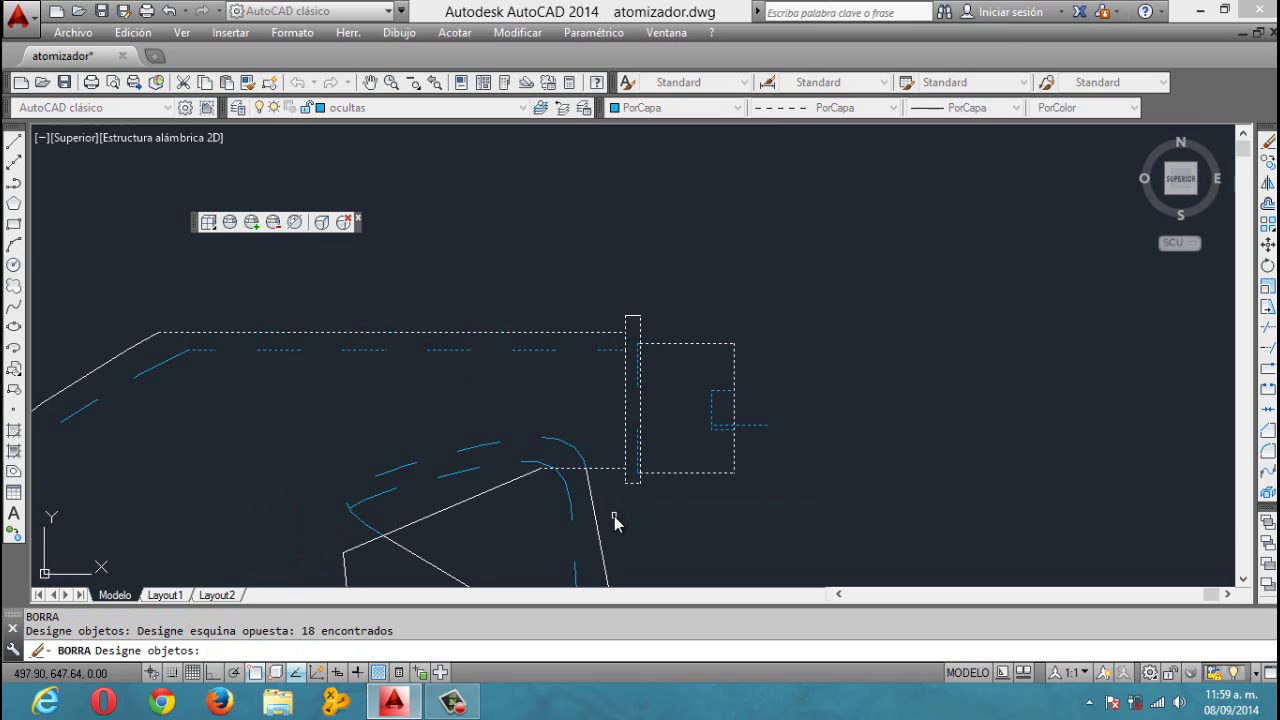
key(Return)
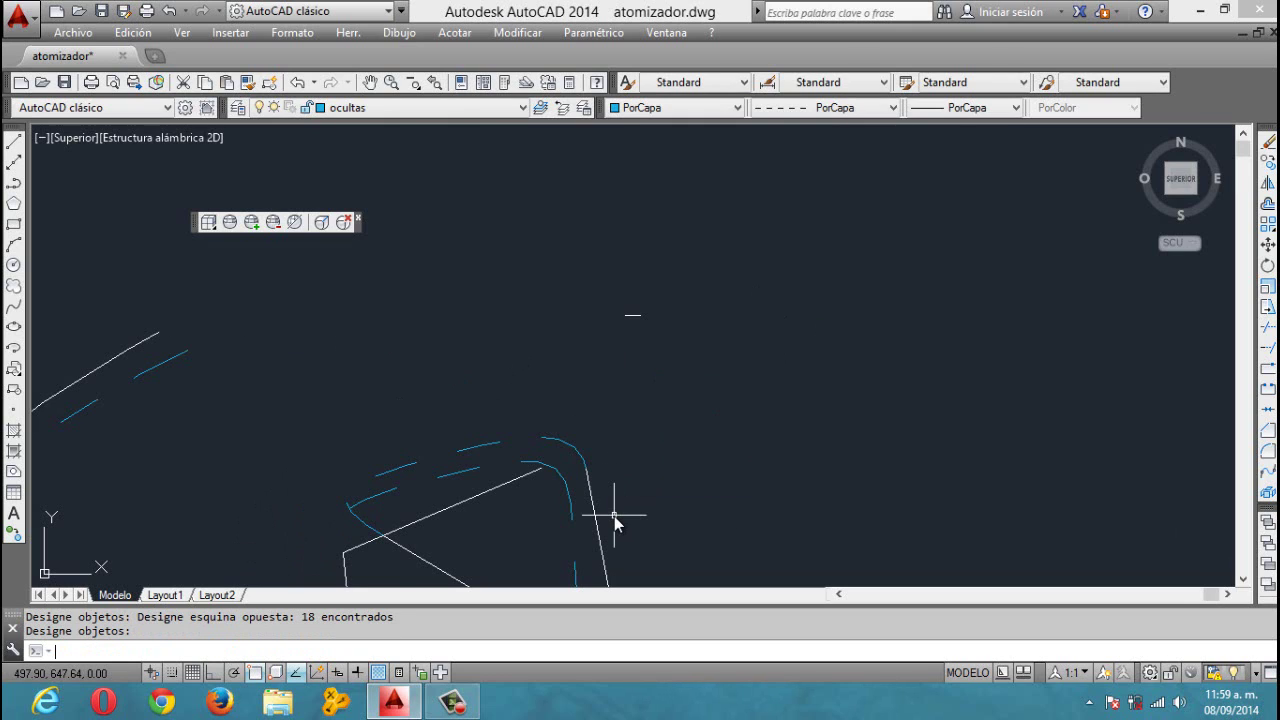
key(ctrl+z)
key(ctrl+z)
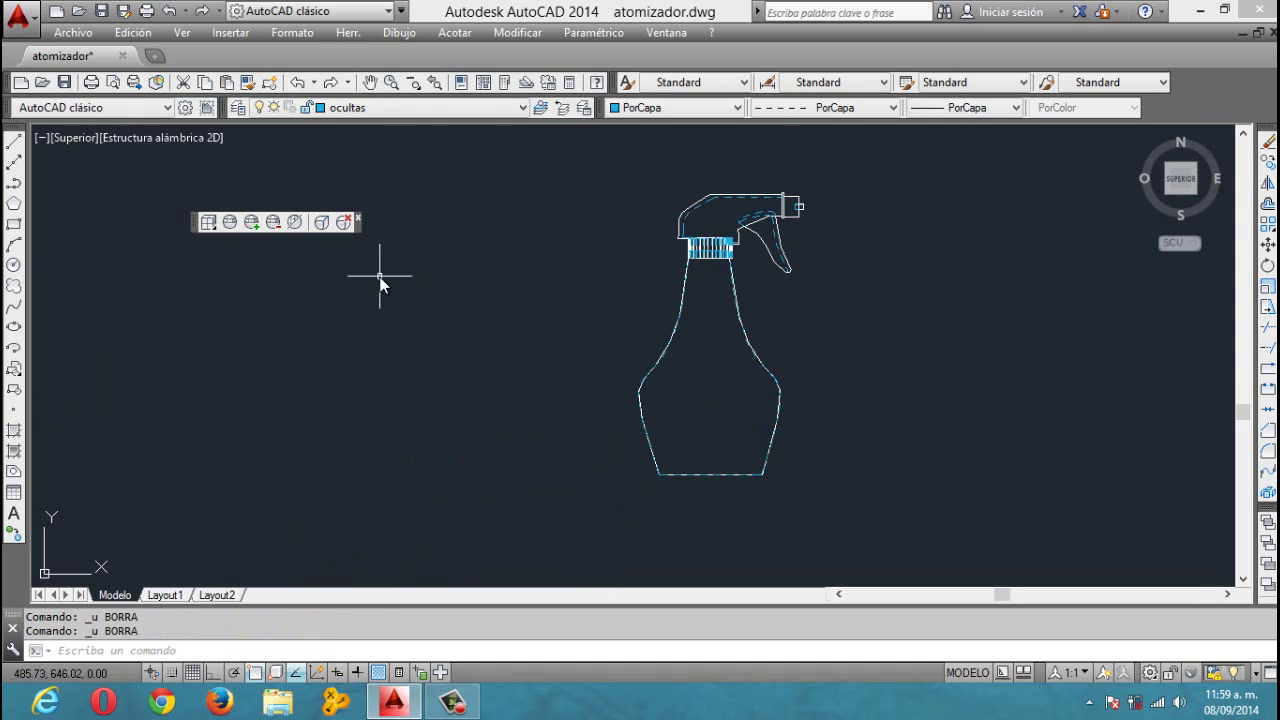
text(bo)
text(rra)
key(Return)
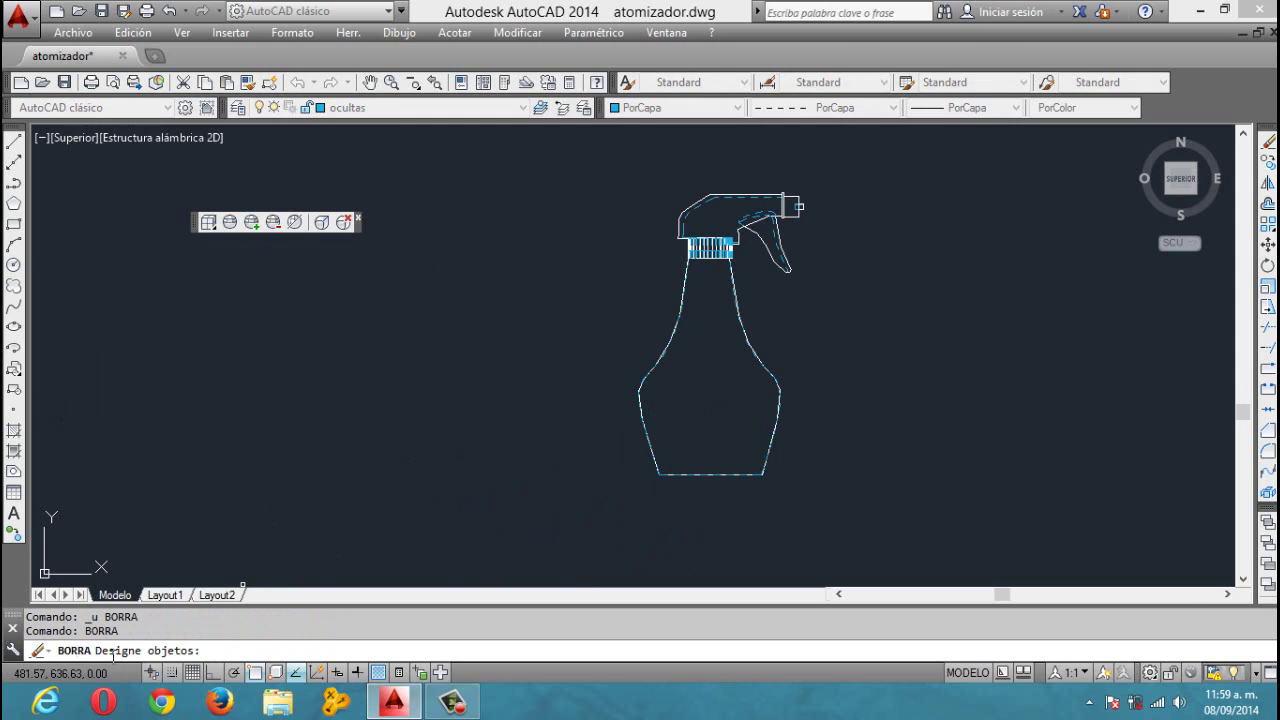
scroll(701, 463, up, 5)
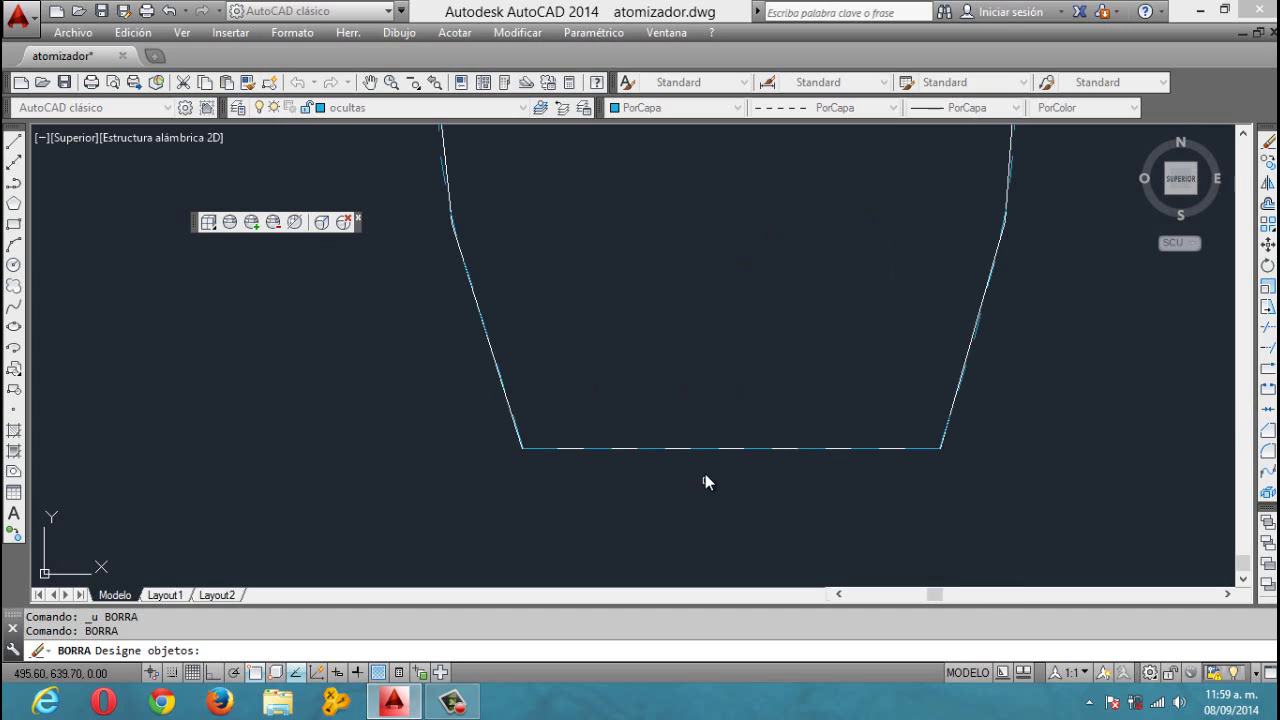
click(689, 450)
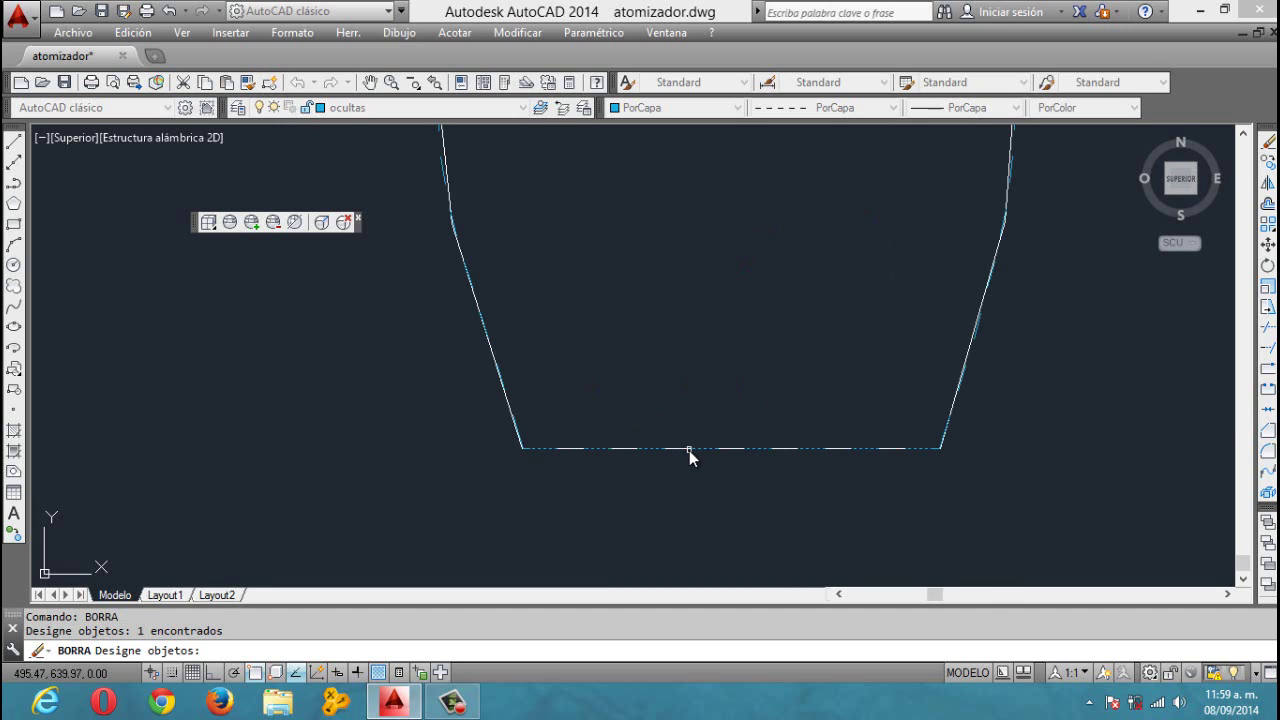
key(Return)
scroll(689, 450, down, 5)
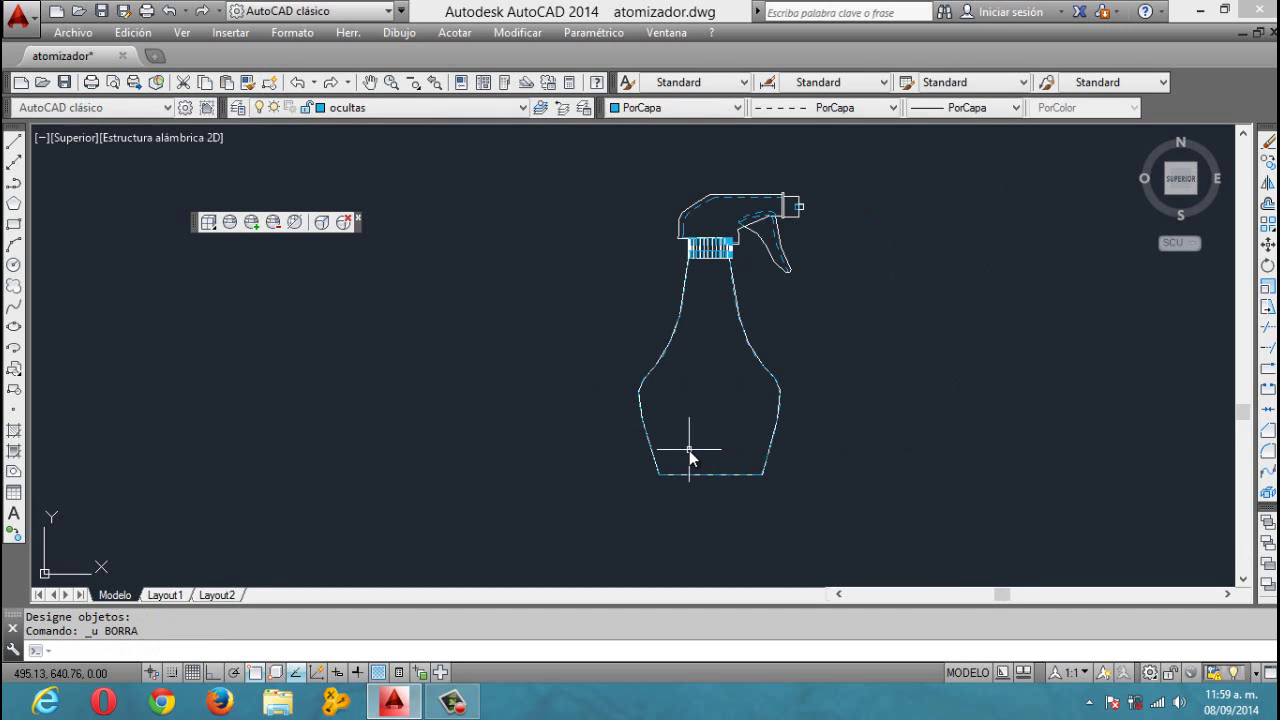
key(ctrl+z)
text(_er)
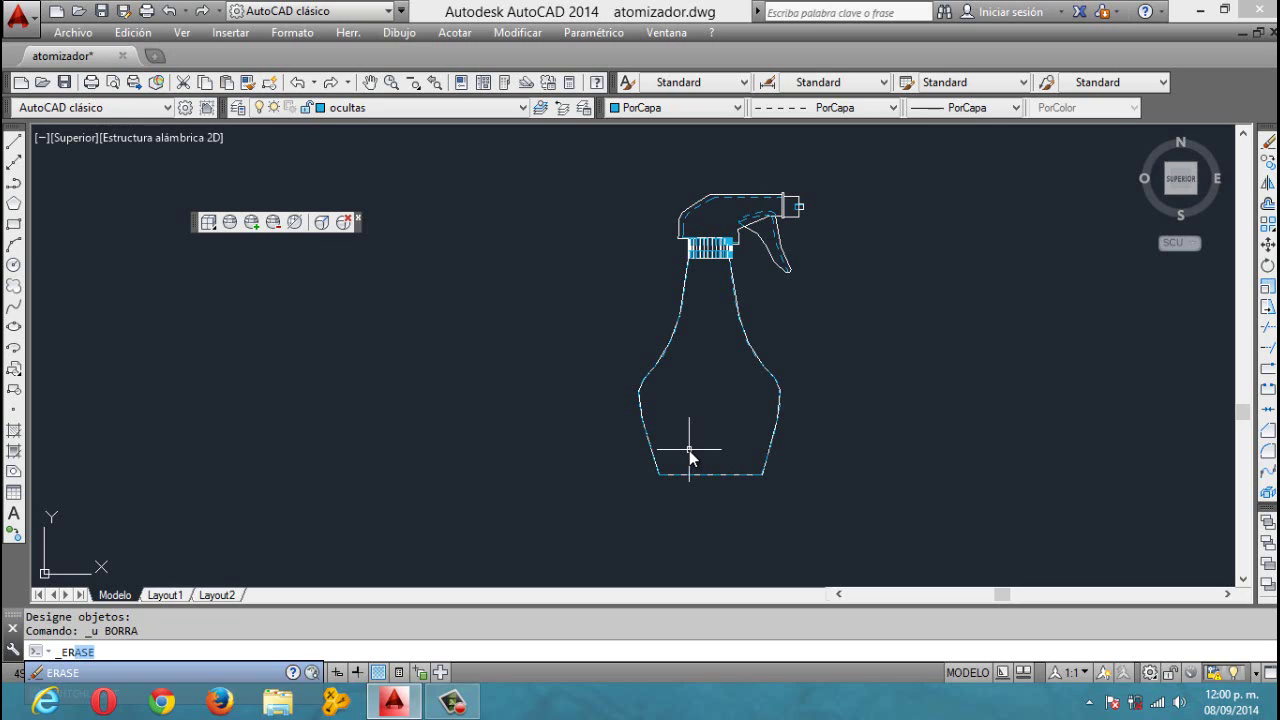
key(Return)
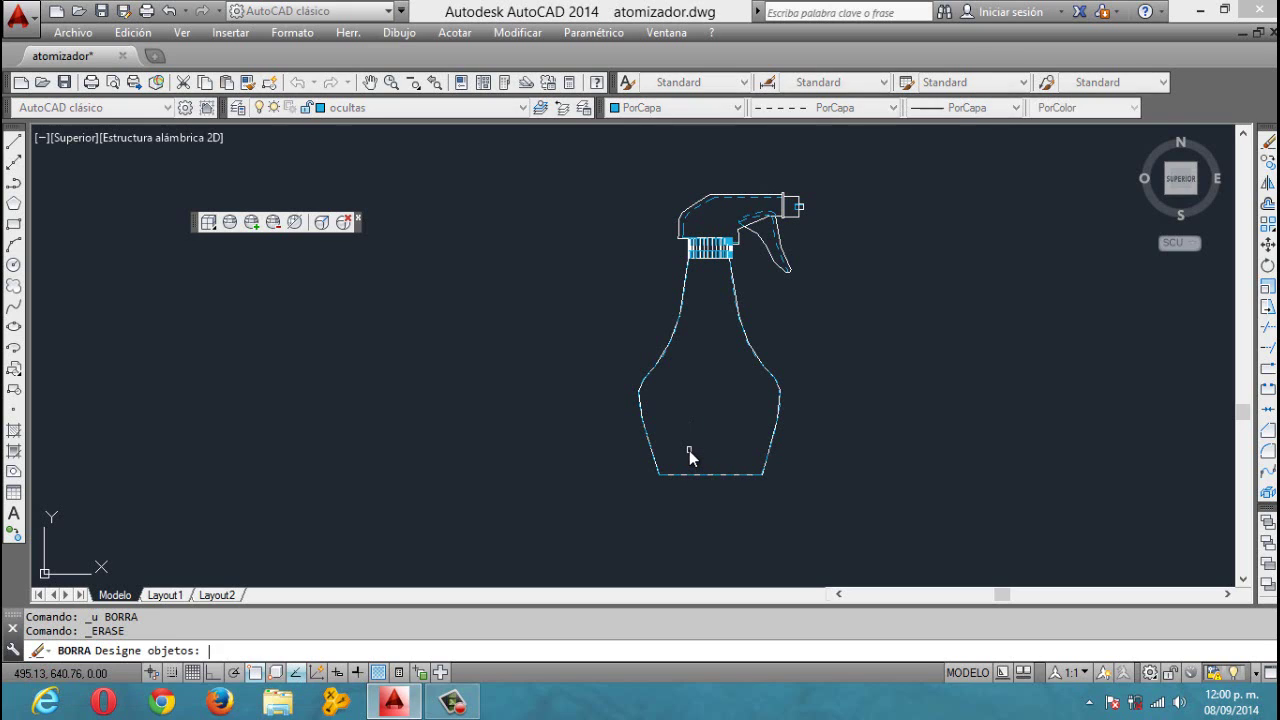
click(640, 406)
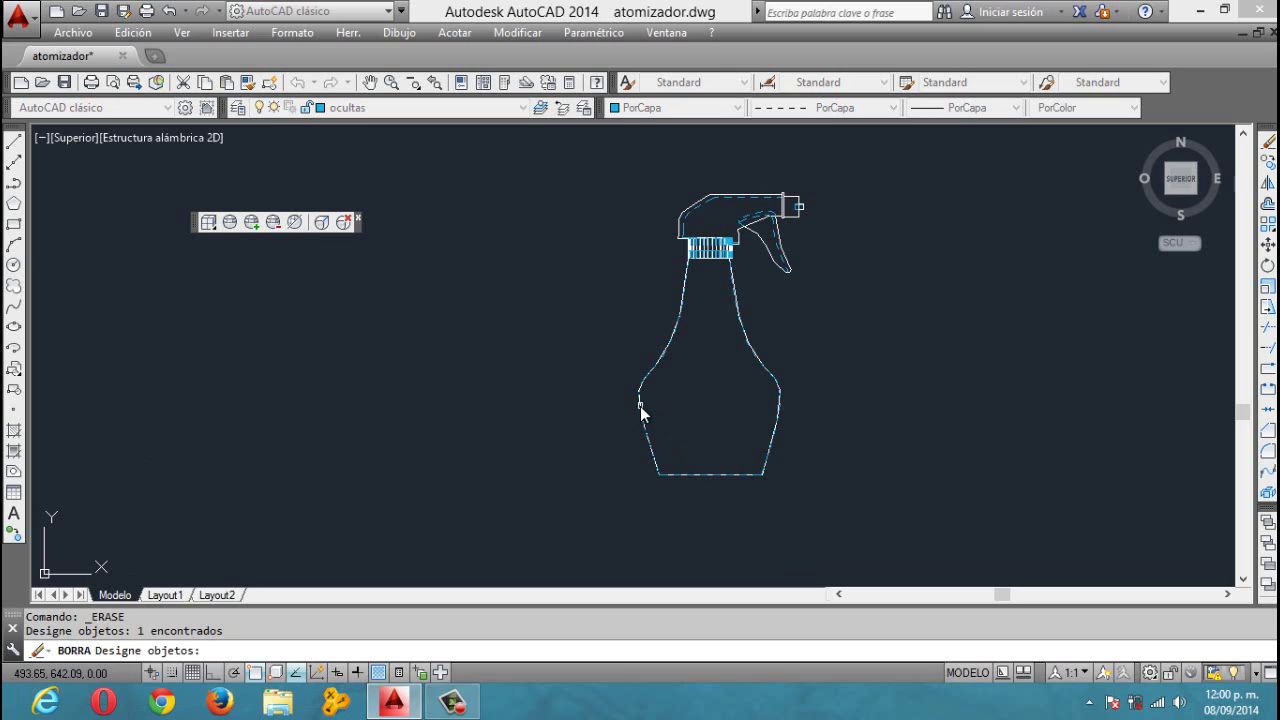
click(827, 356)
click(560, 515)
key(Return)
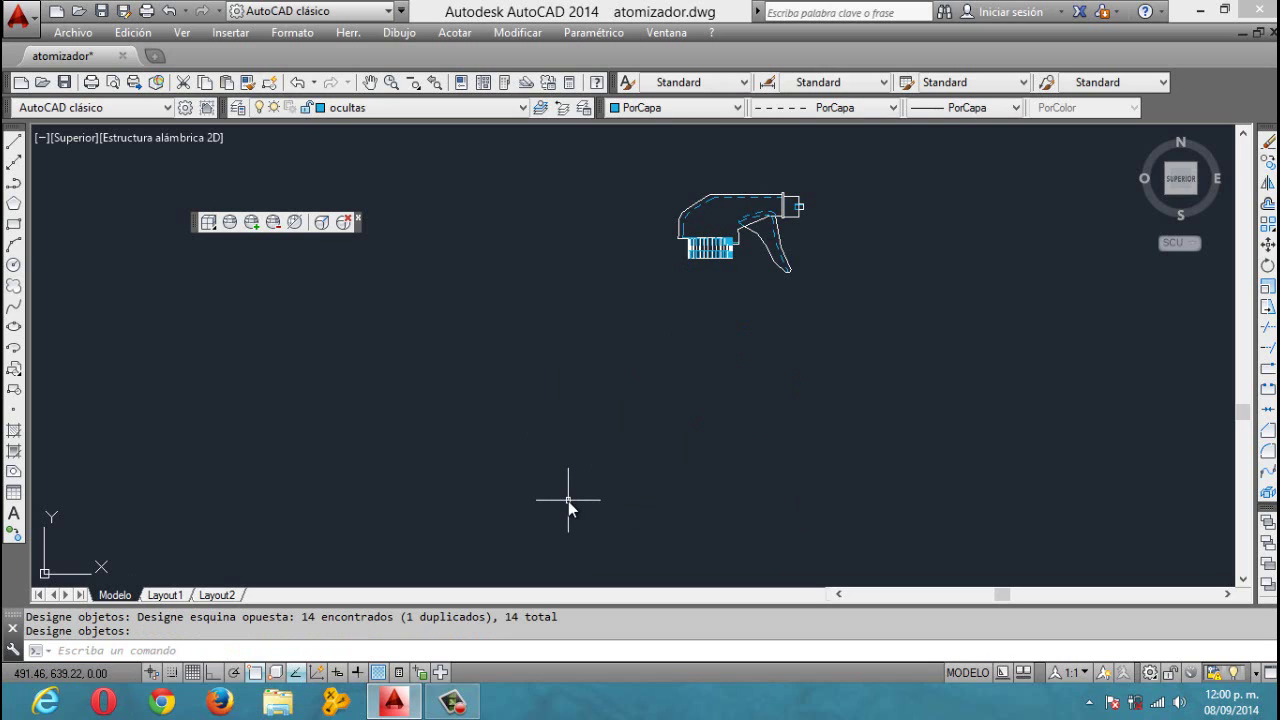
key(ctrl+z)
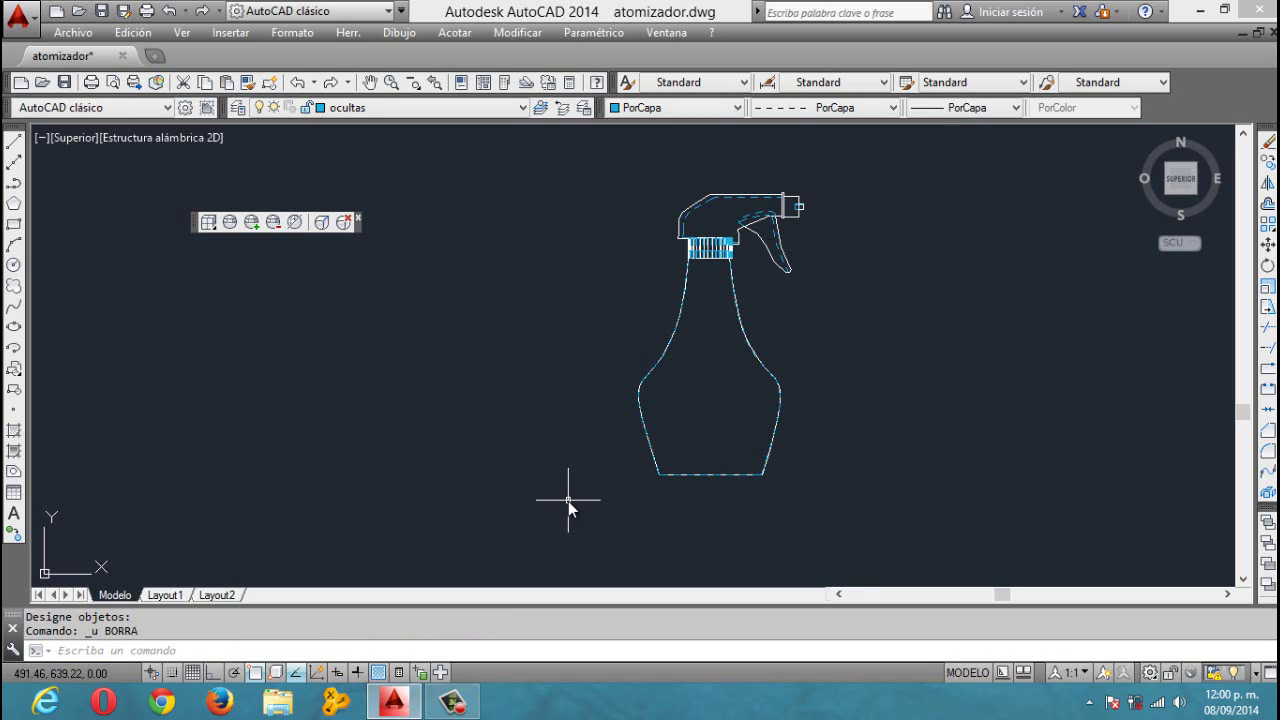
click(299, 653)
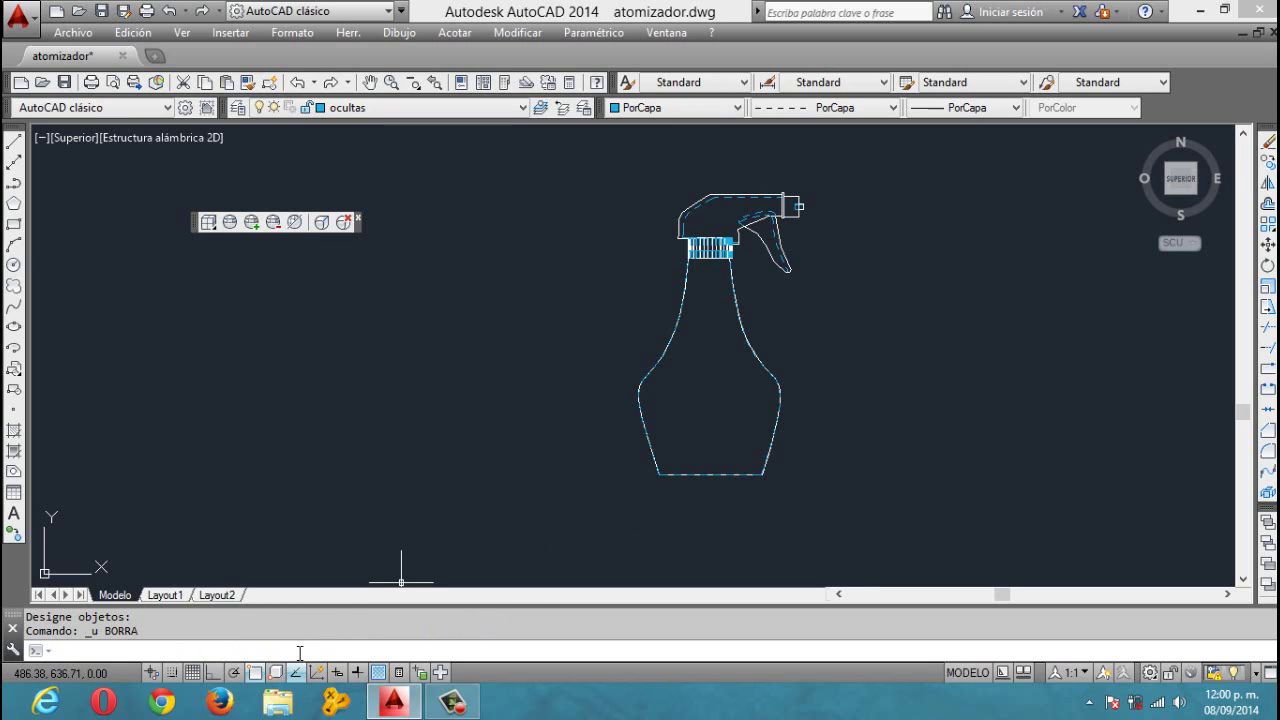
Step: Run the 'erase' command from the command line so it waits for objects
text(erase)
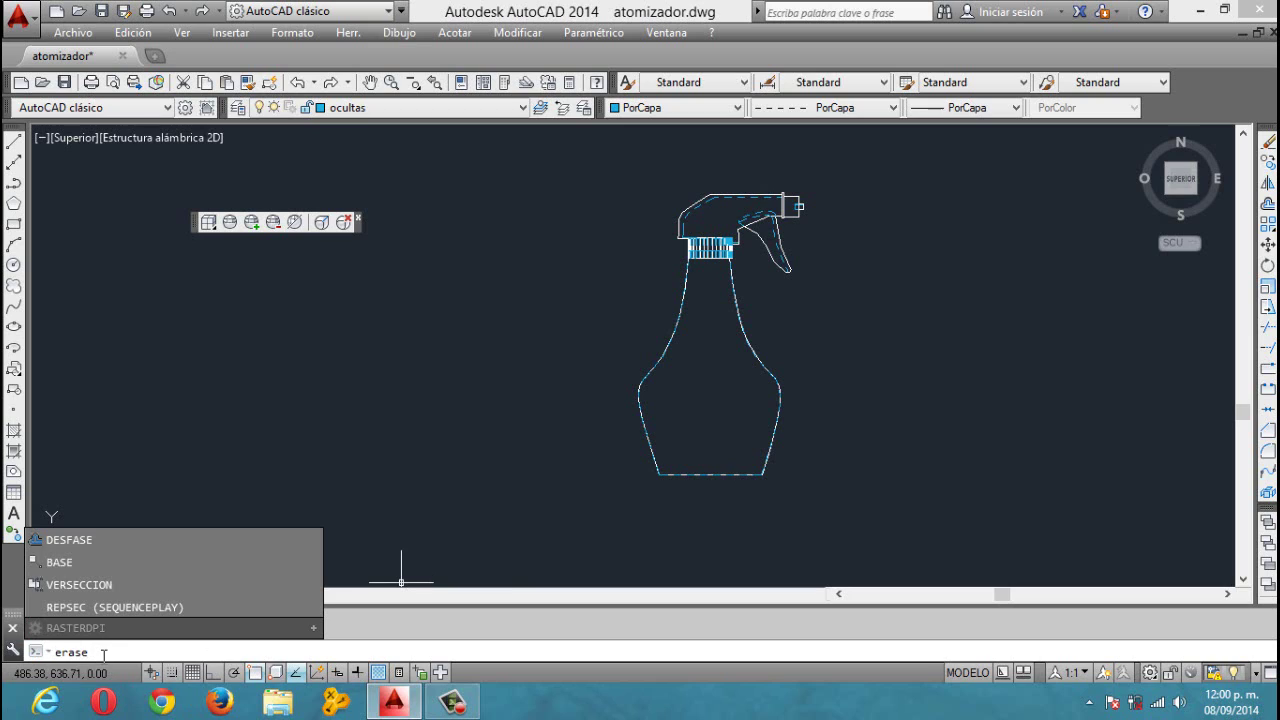
key(Return)
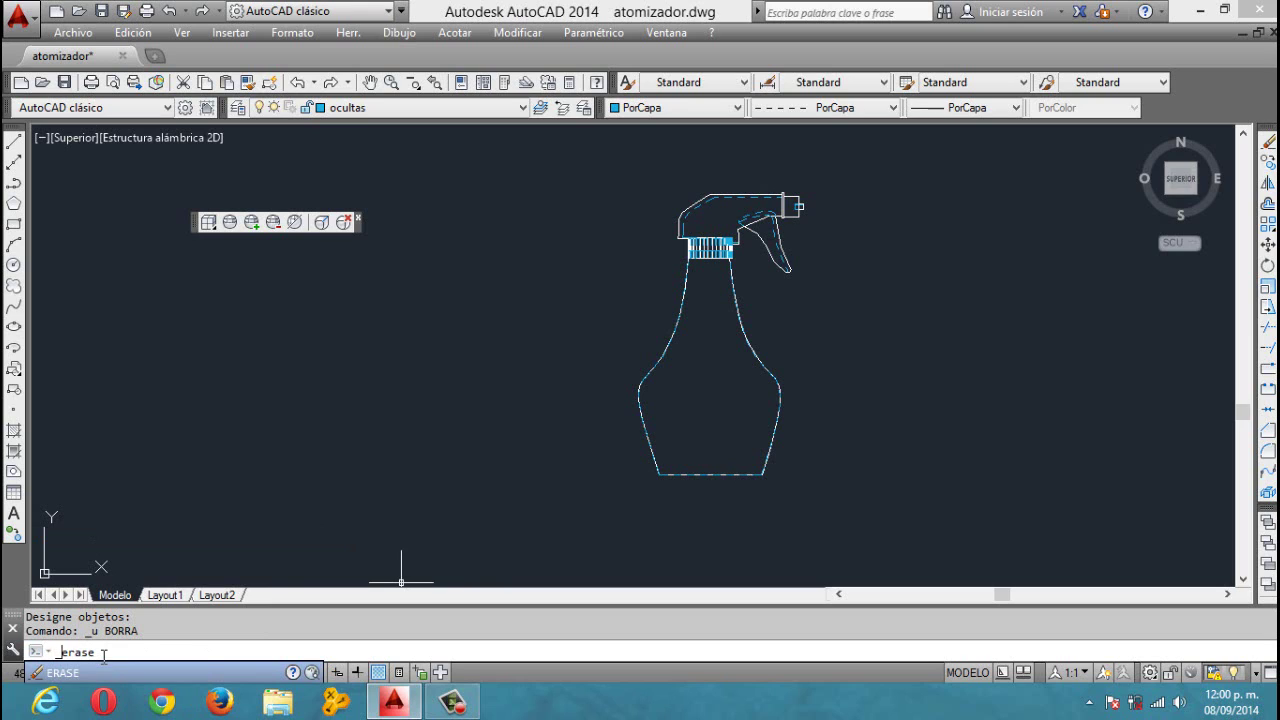
key(Return)
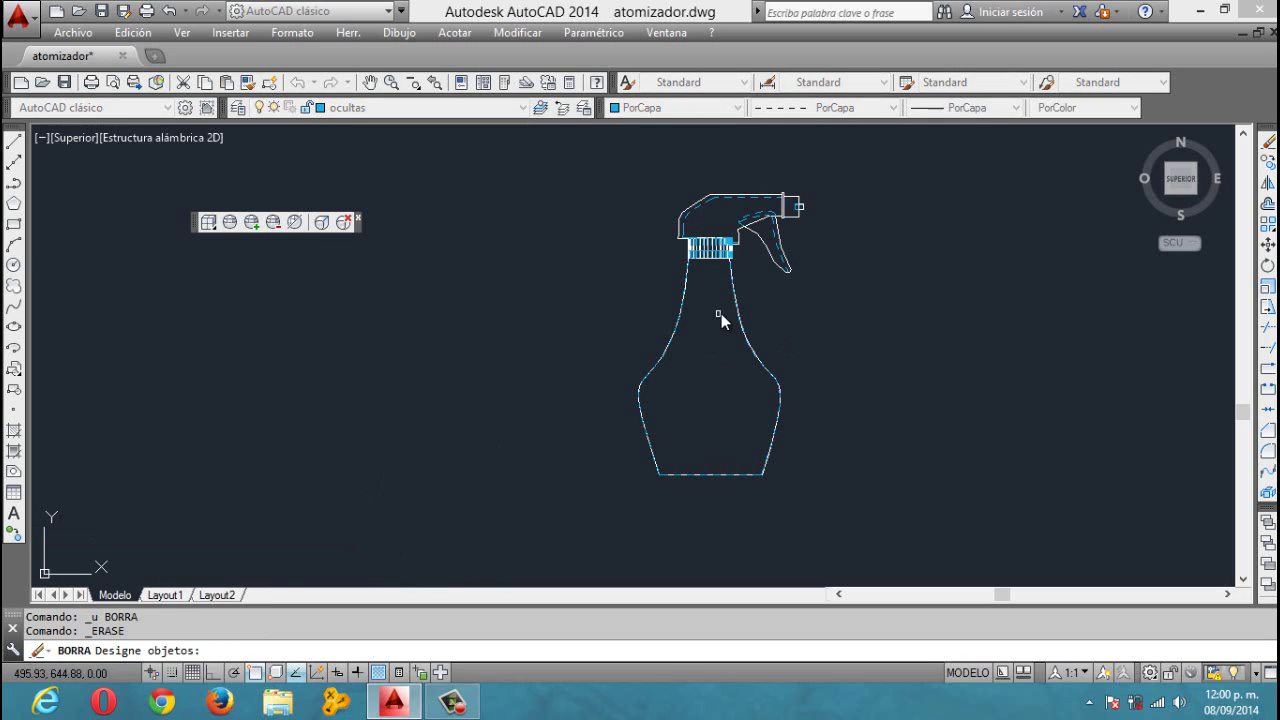
scroll(728, 312, up, 4)
click(750, 304)
click(748, 292)
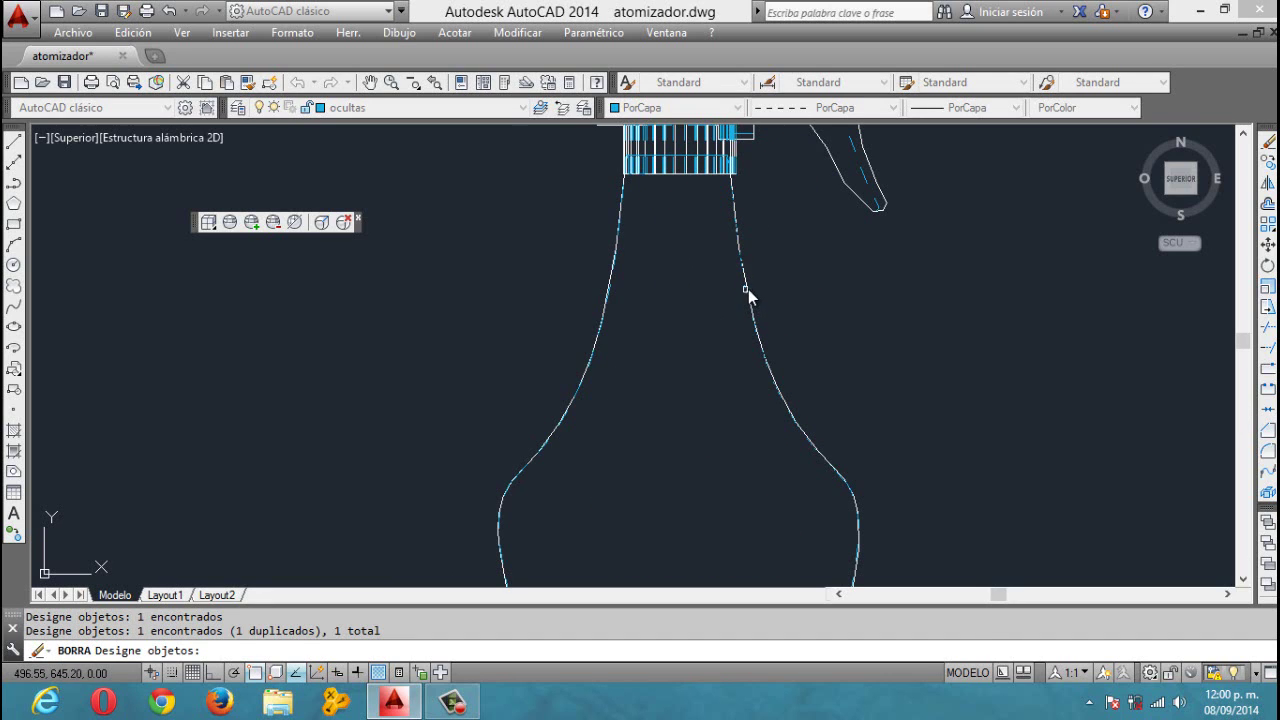
click(784, 270)
scroll(576, 409, down, 5)
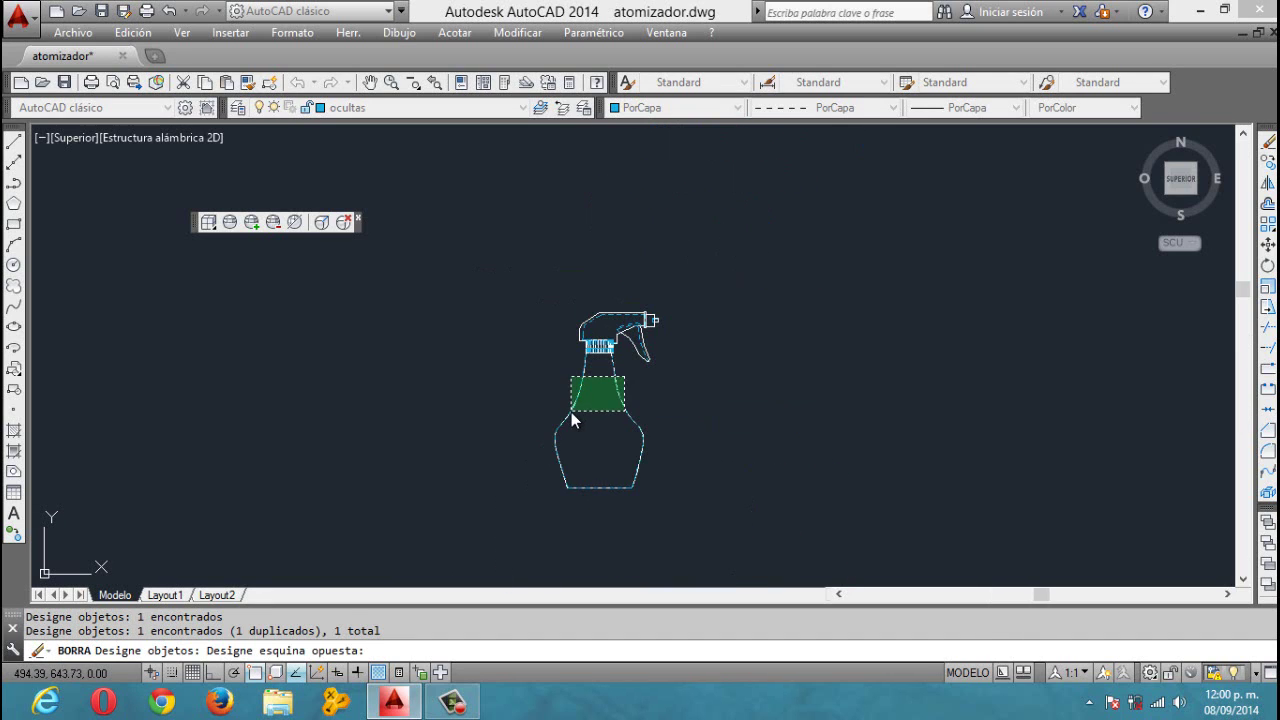
click(540, 520)
key(Return)
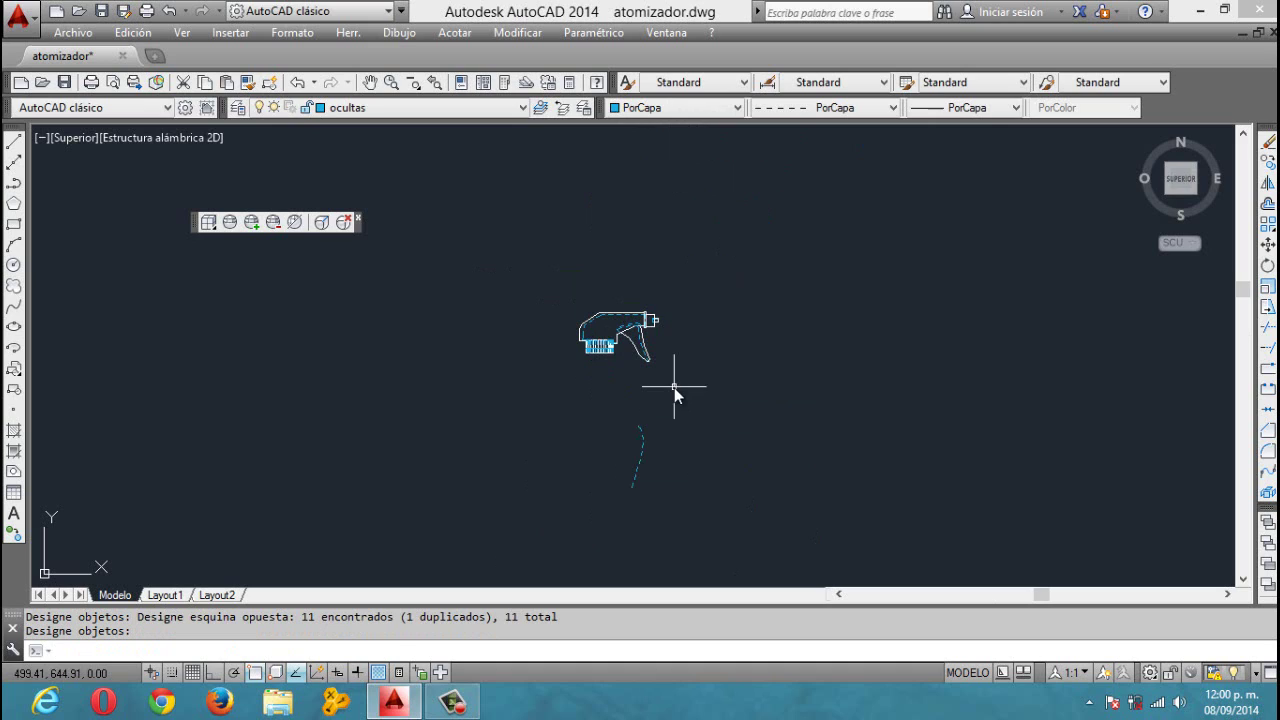
click(674, 387)
click(582, 549)
key(Delete)
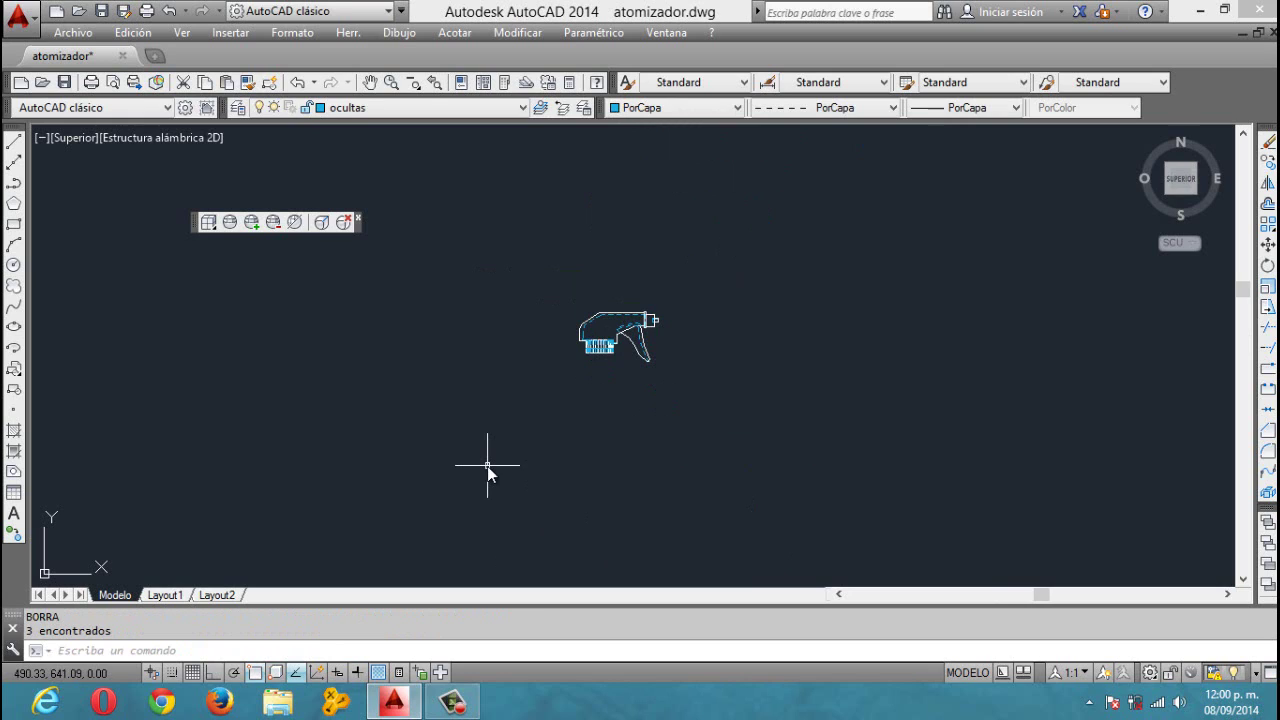
key(ctrl+z)
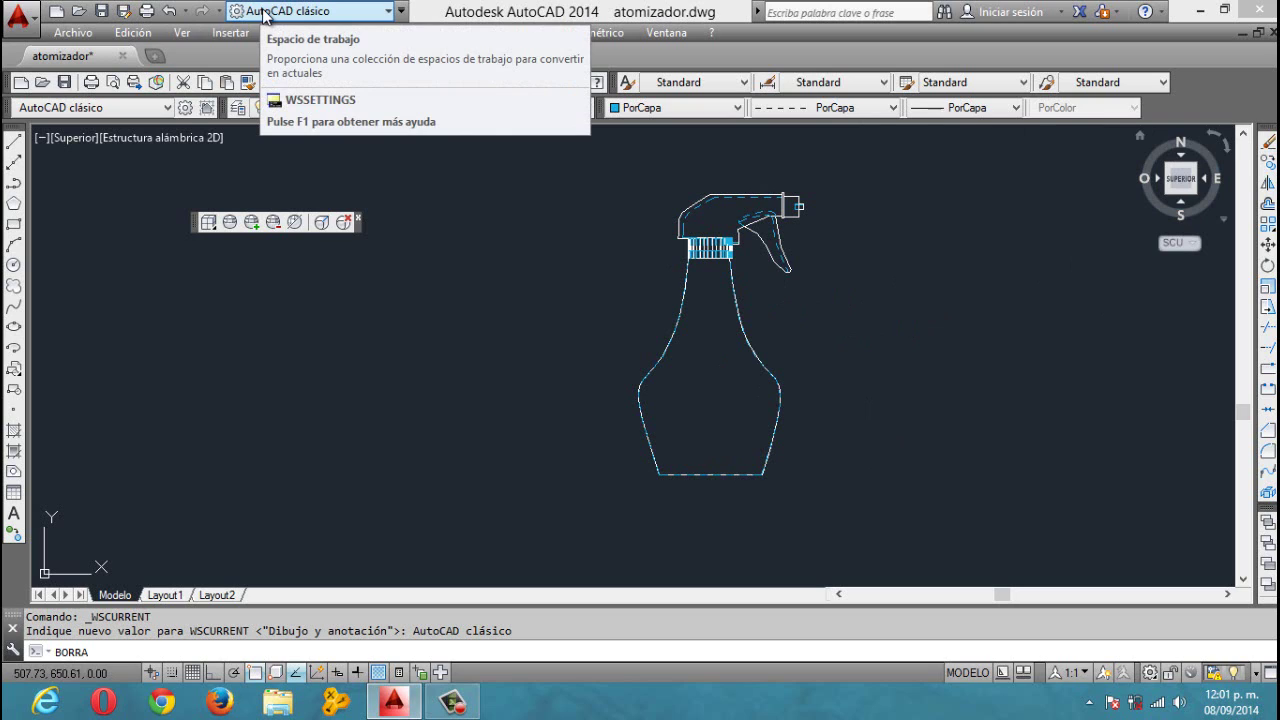
click(385, 11)
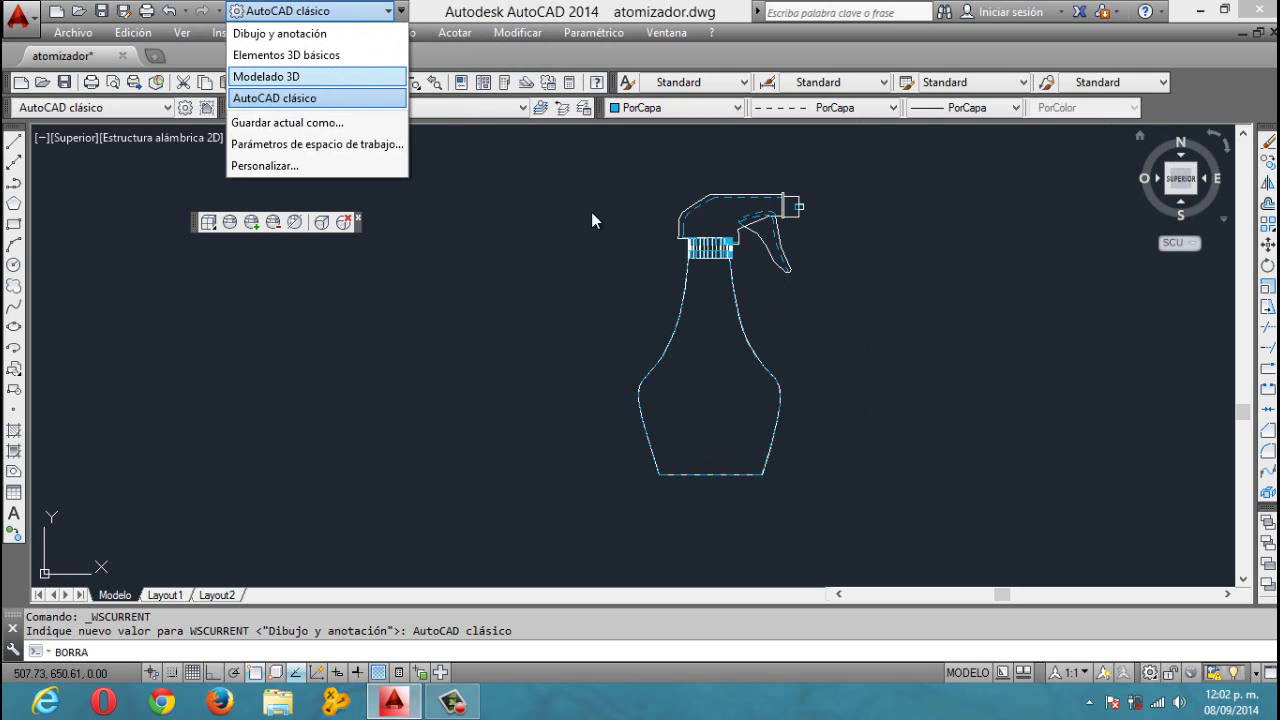
click(536, 170)
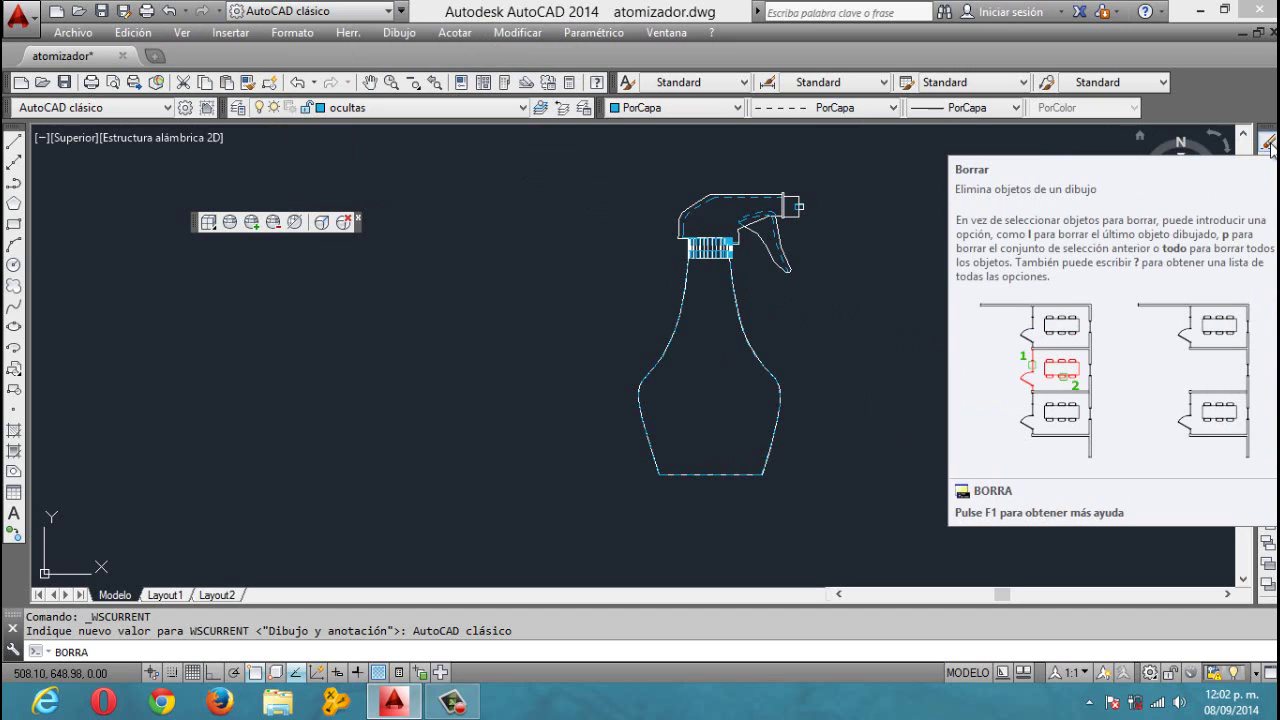
click(1268, 146)
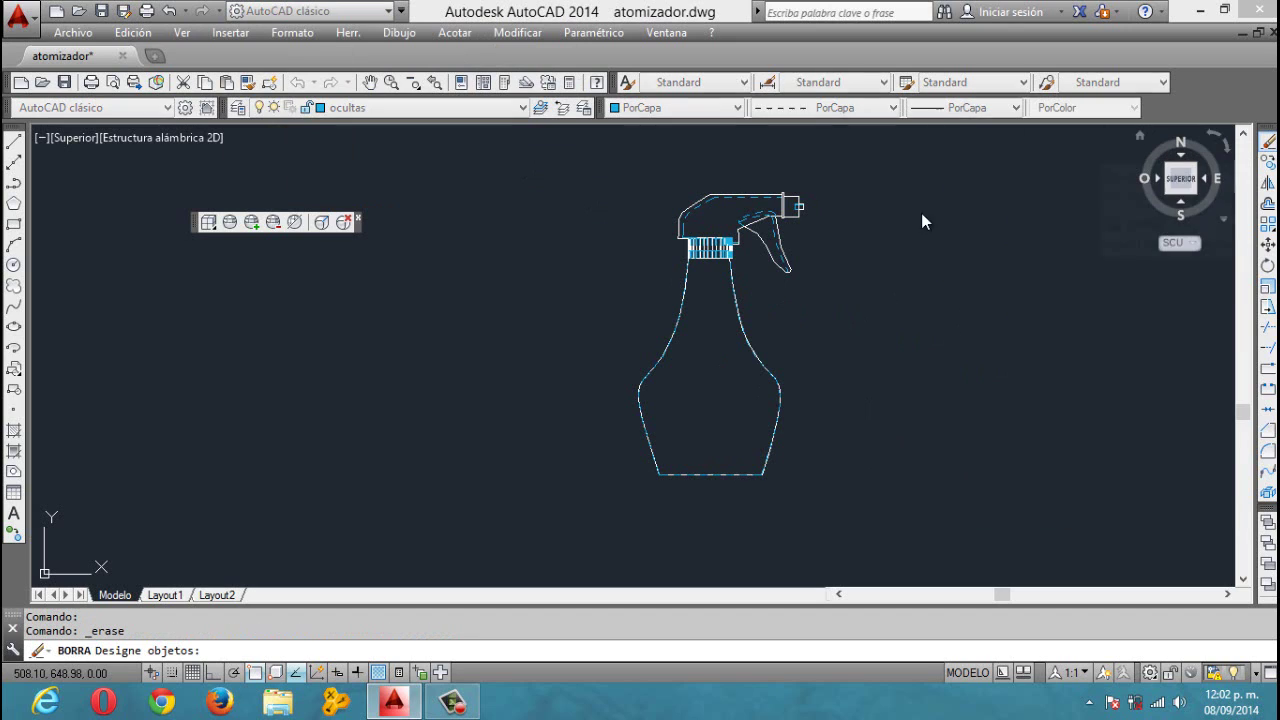
click(785, 298)
click(577, 510)
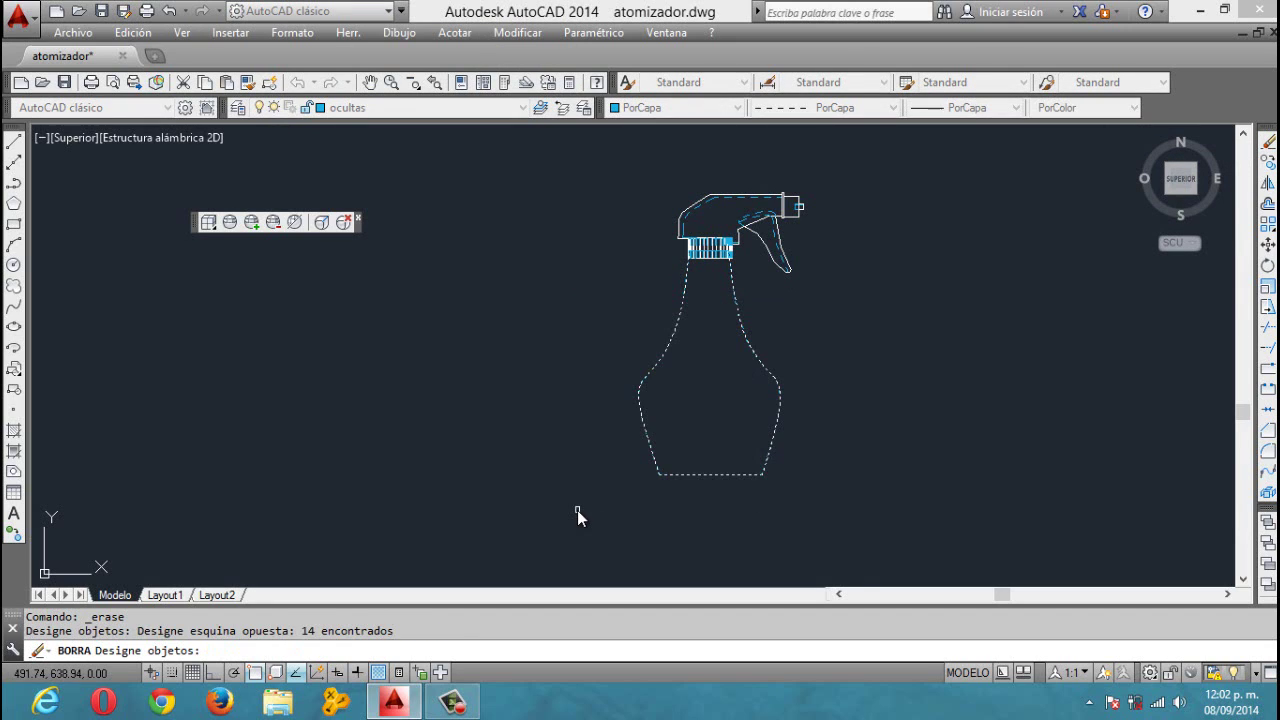
key(Return)
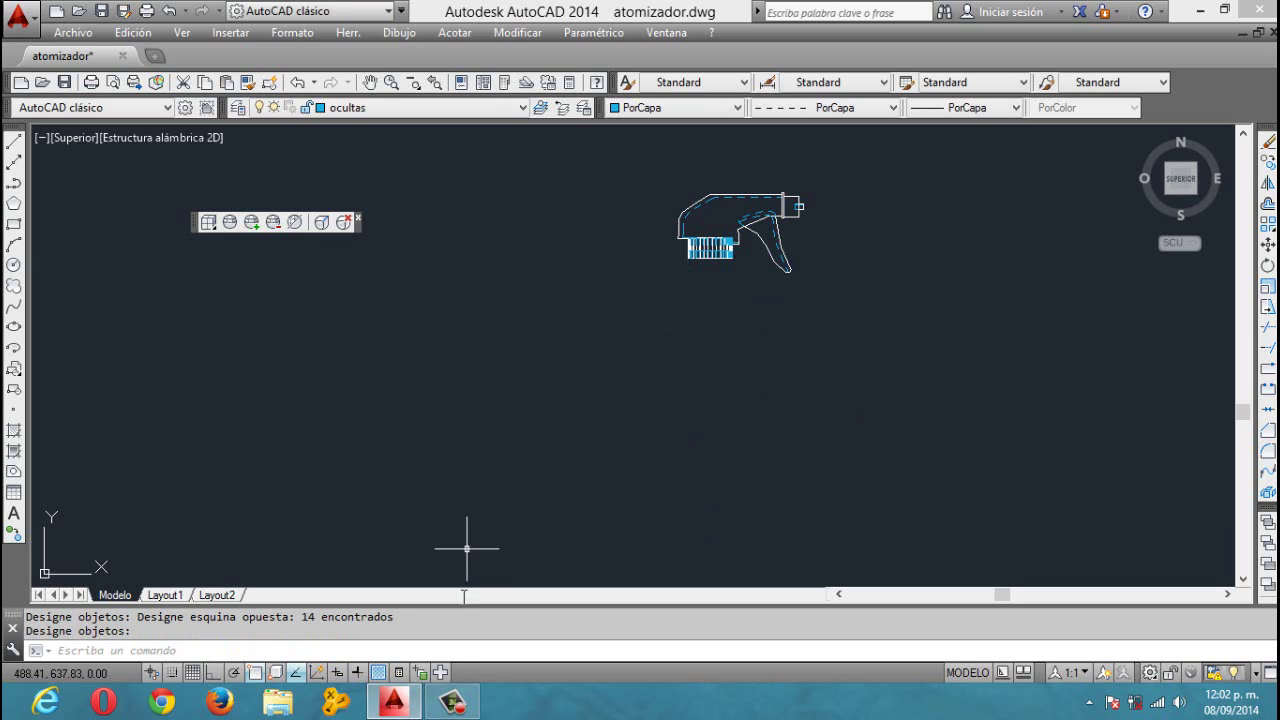
key(ctrl+z)
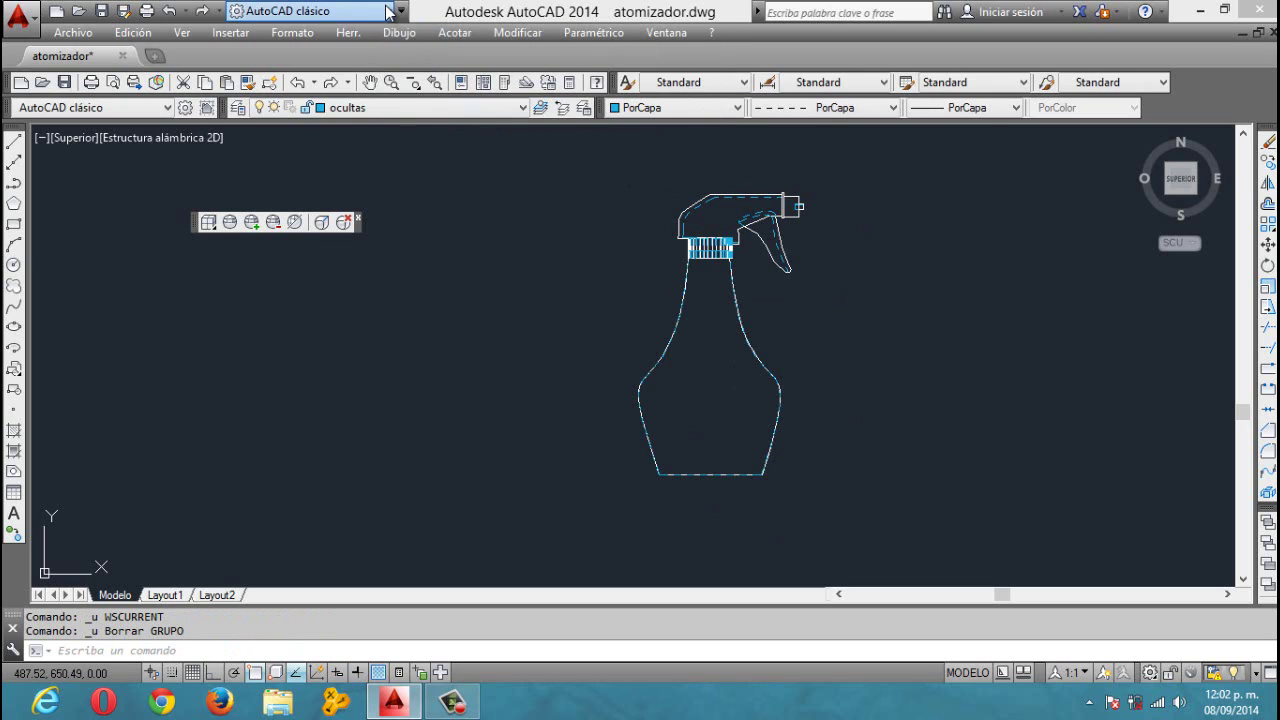
click(388, 10)
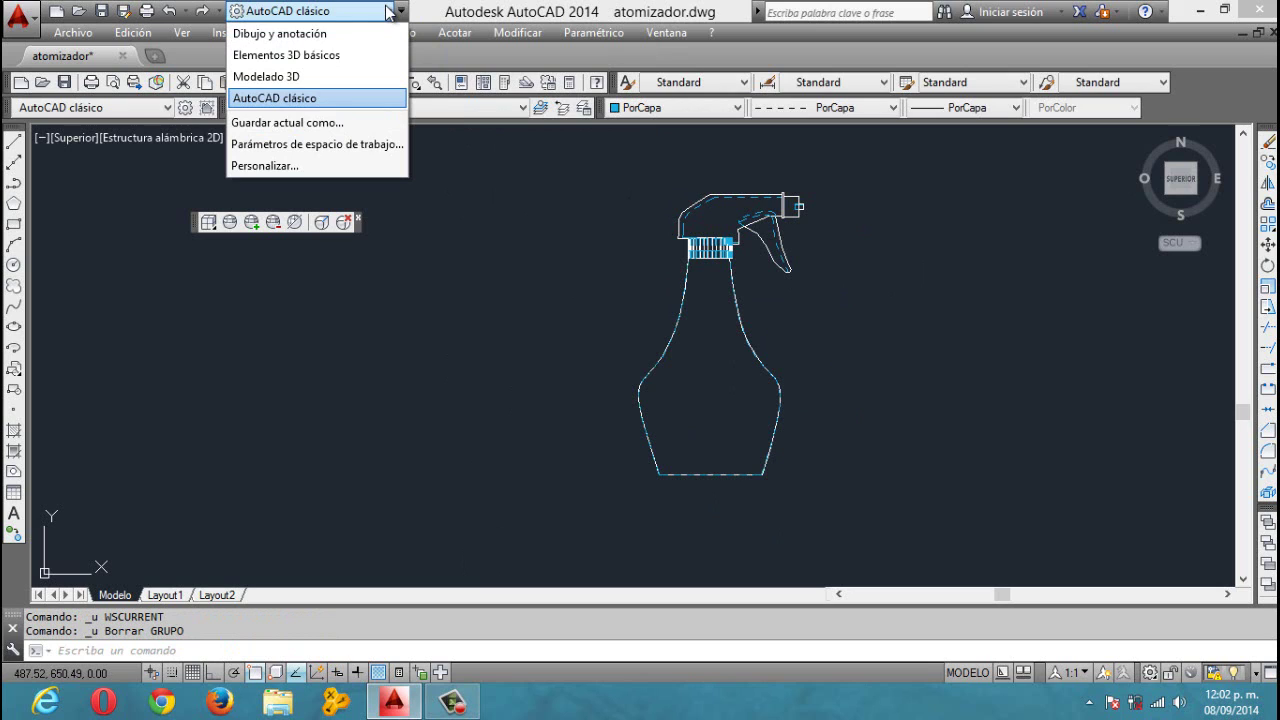
click(313, 33)
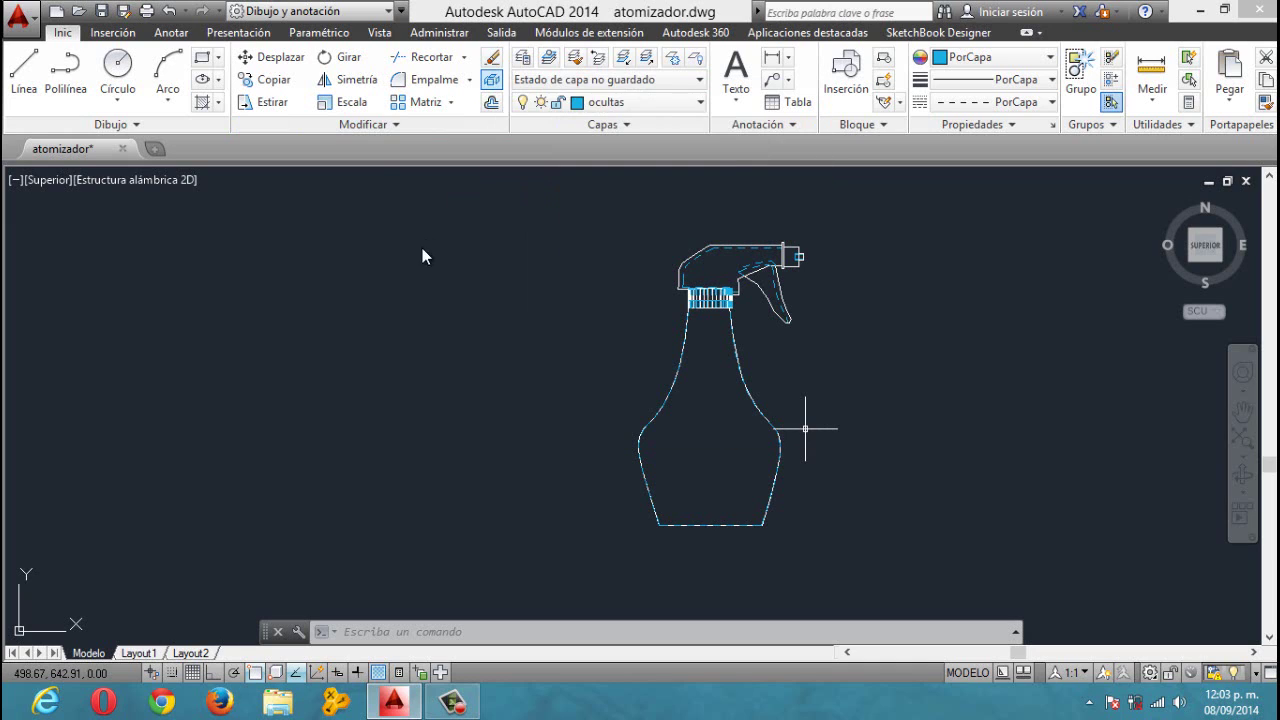
click(384, 12)
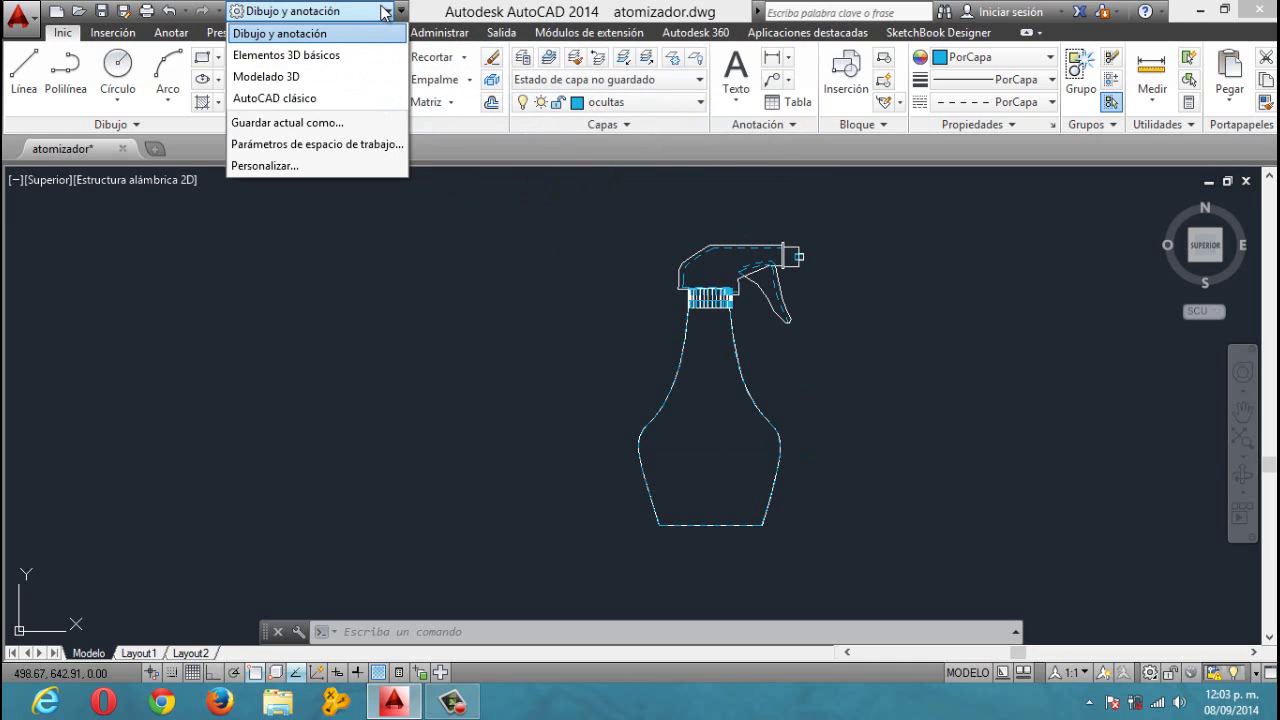
click(328, 98)
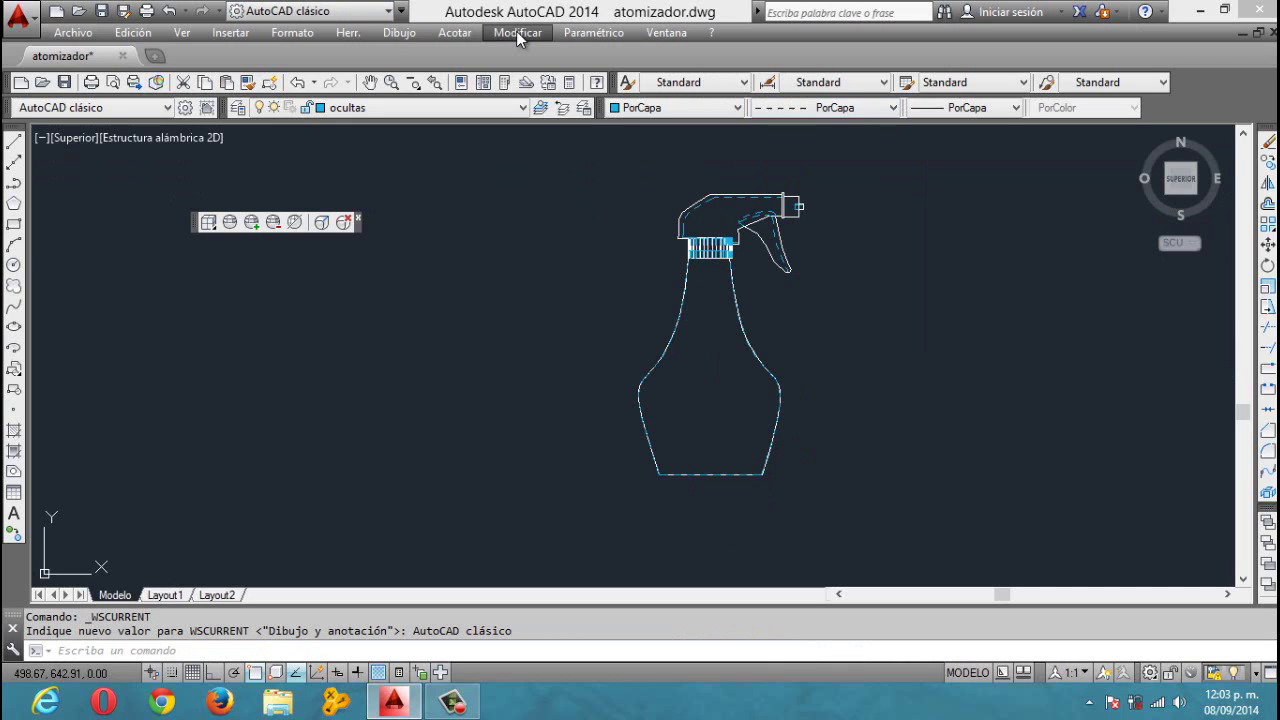
click(517, 32)
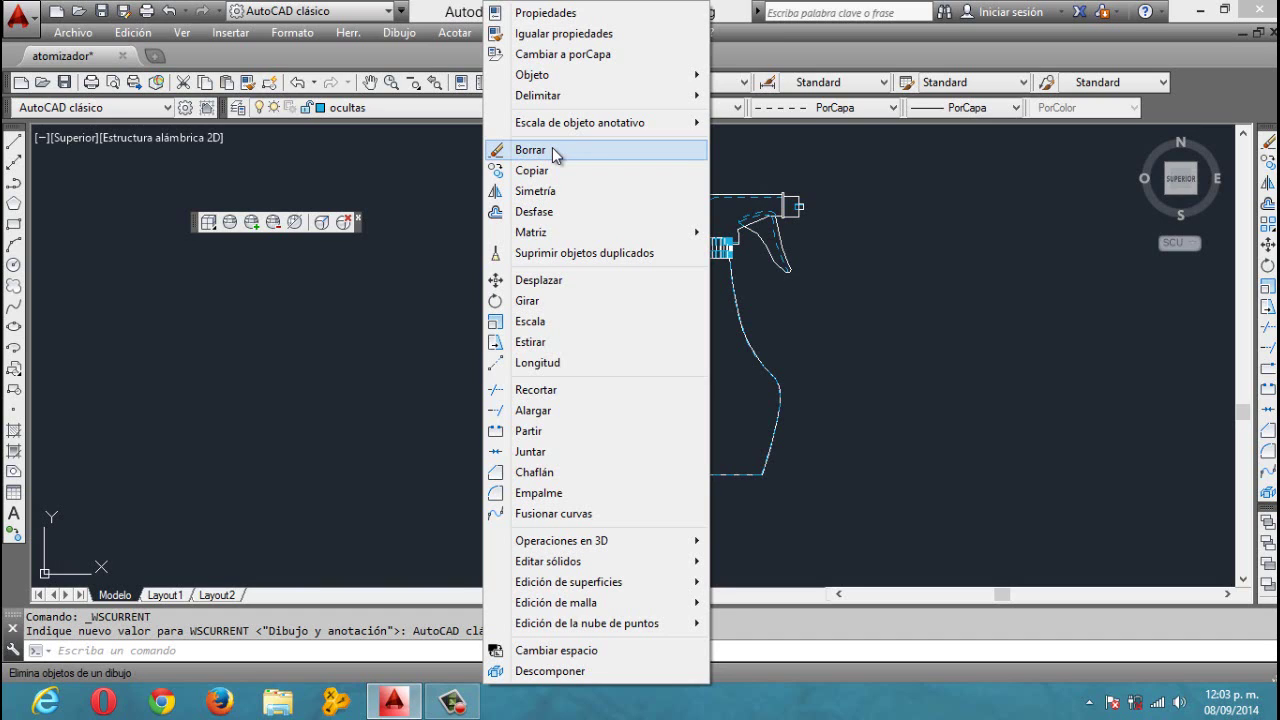
key(Escape)
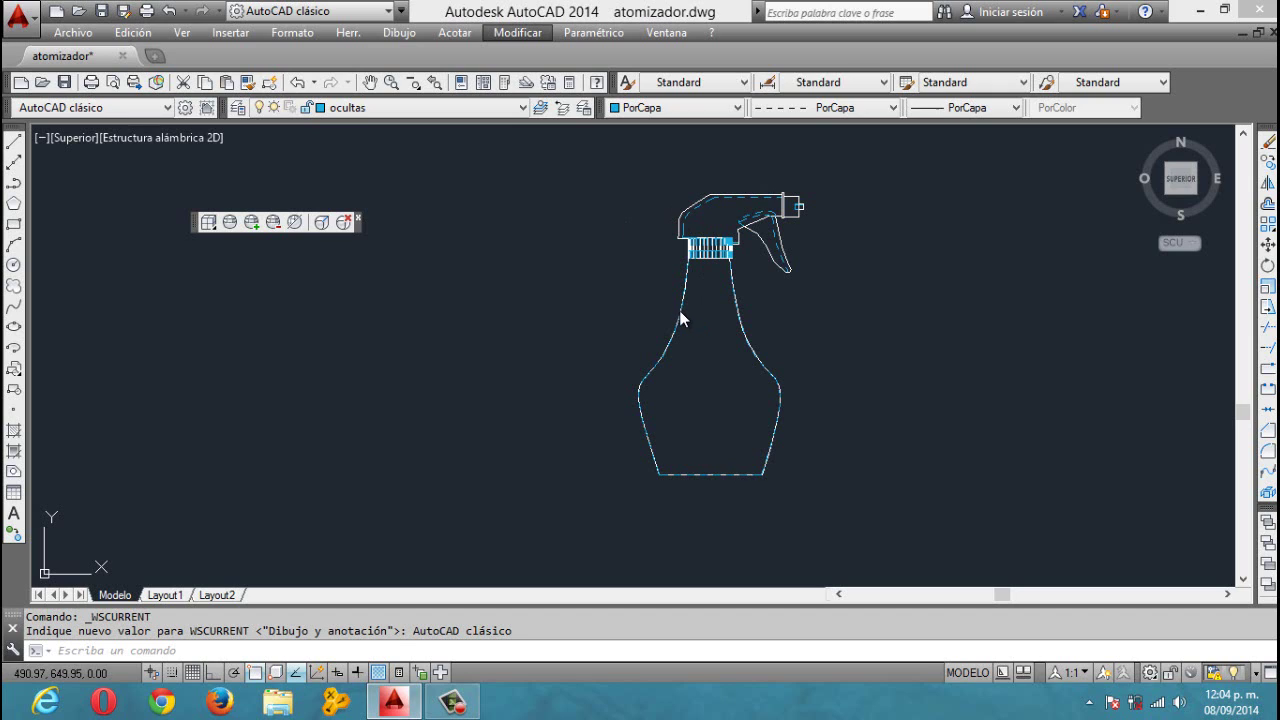
click(713, 350)
scroll(713, 350, up, 2)
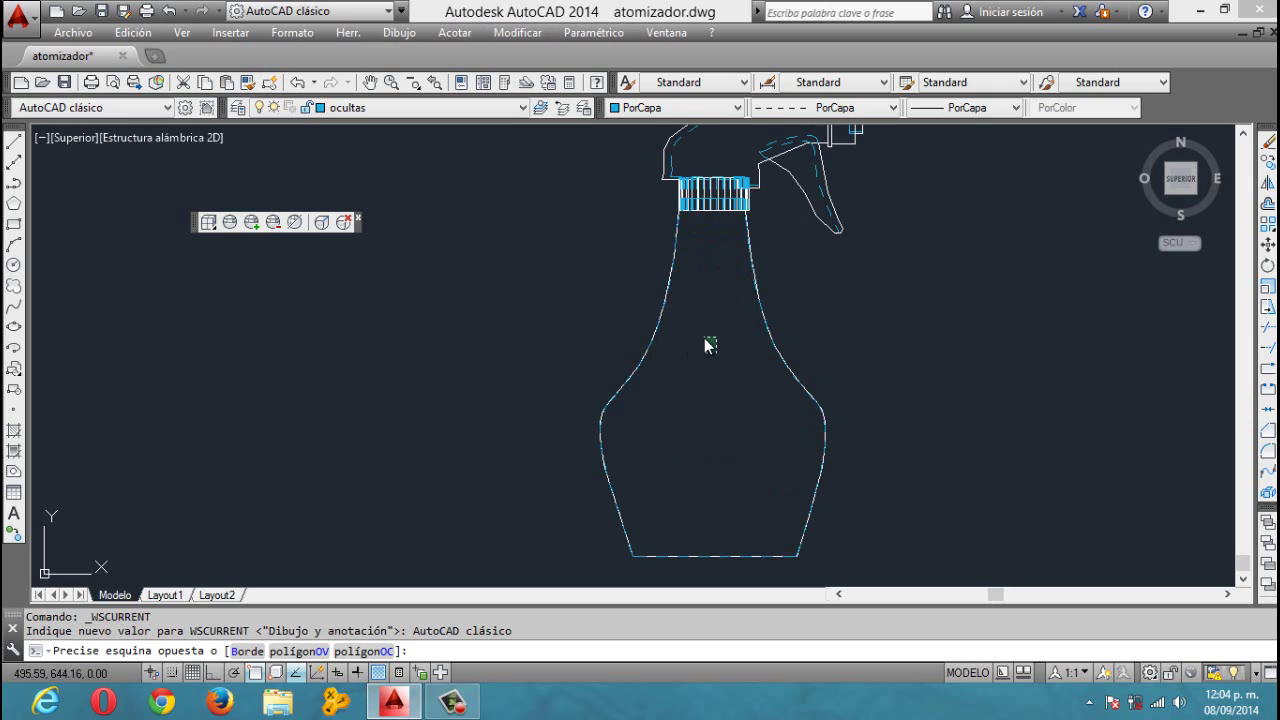
click(667, 291)
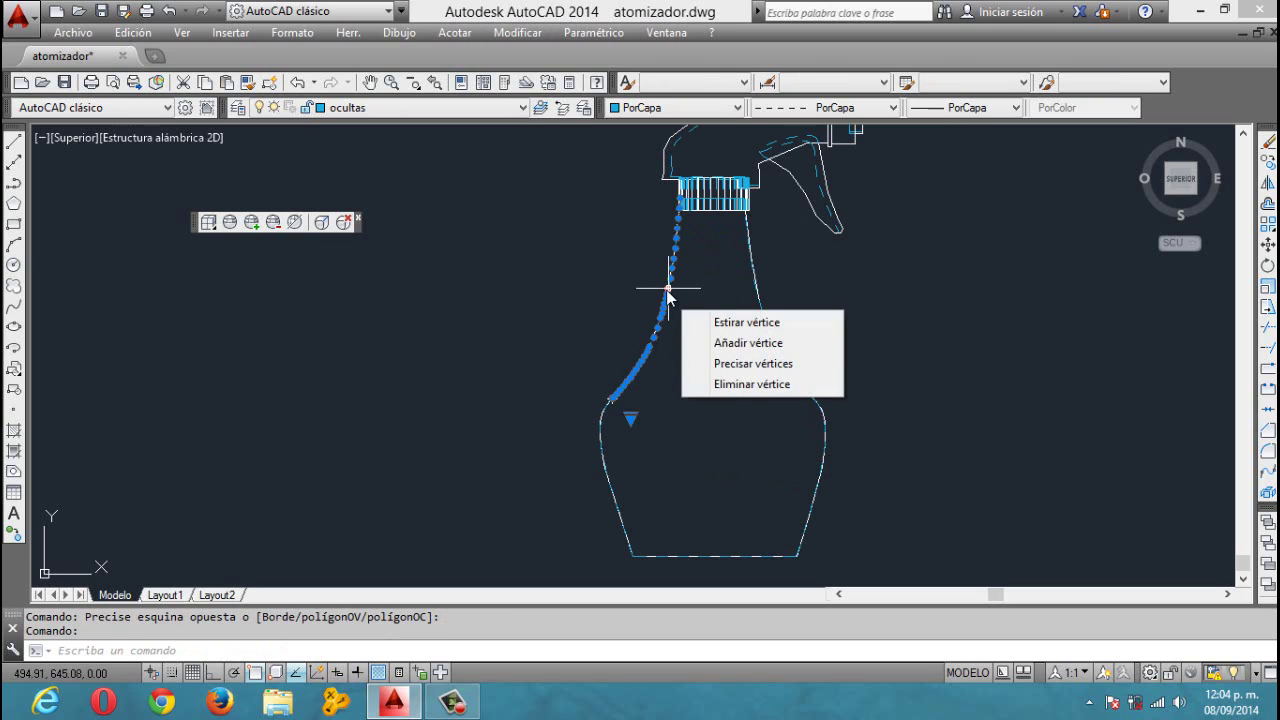
key(Delete)
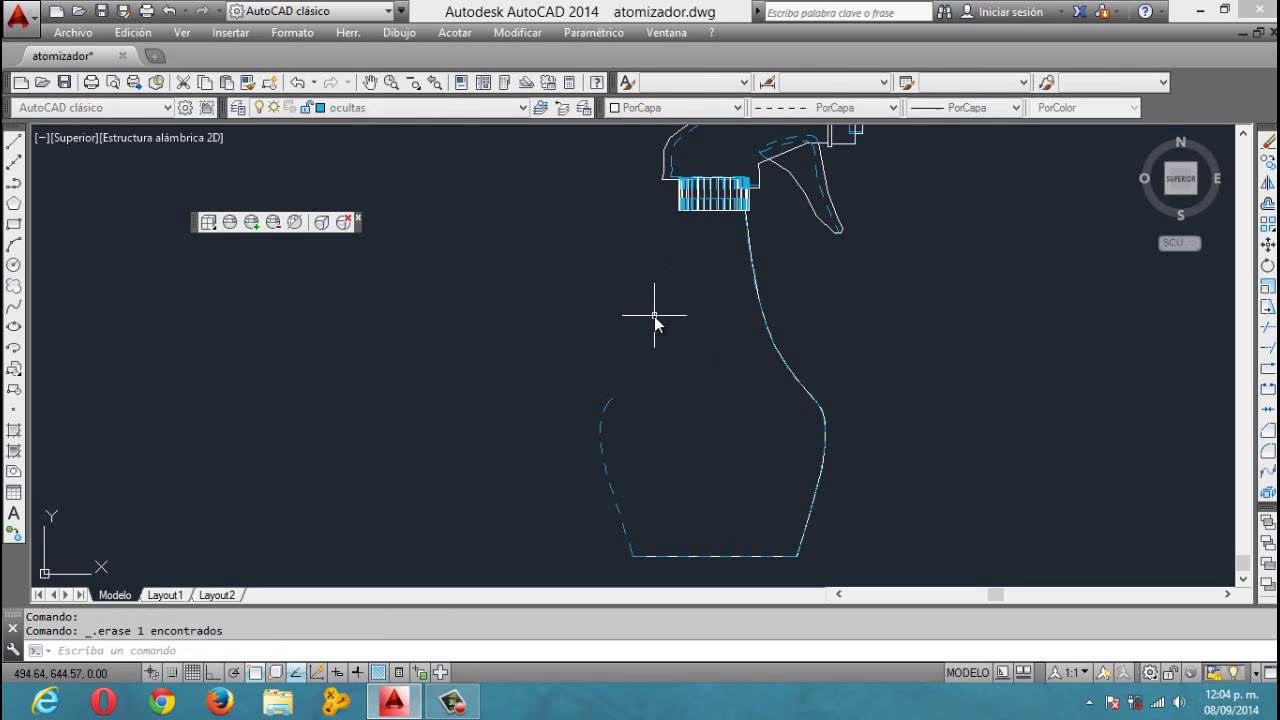
key(ctrl+z)
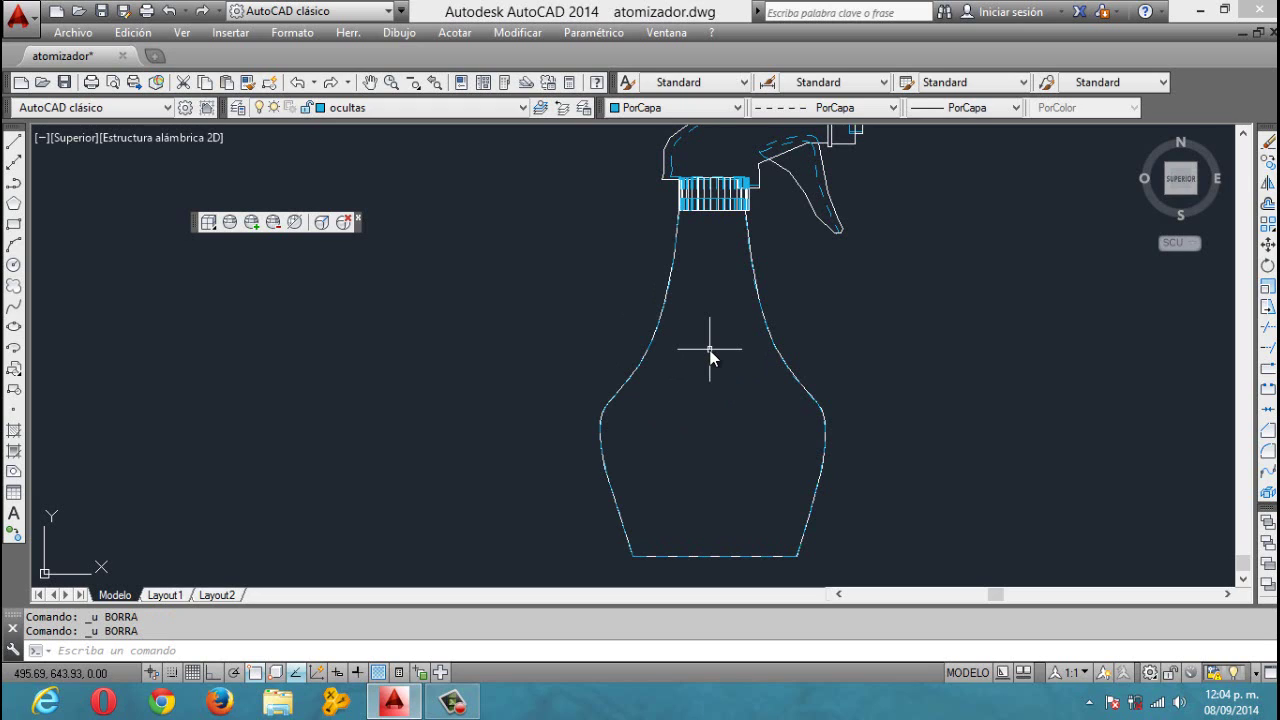
scroll(709, 352, down, 2)
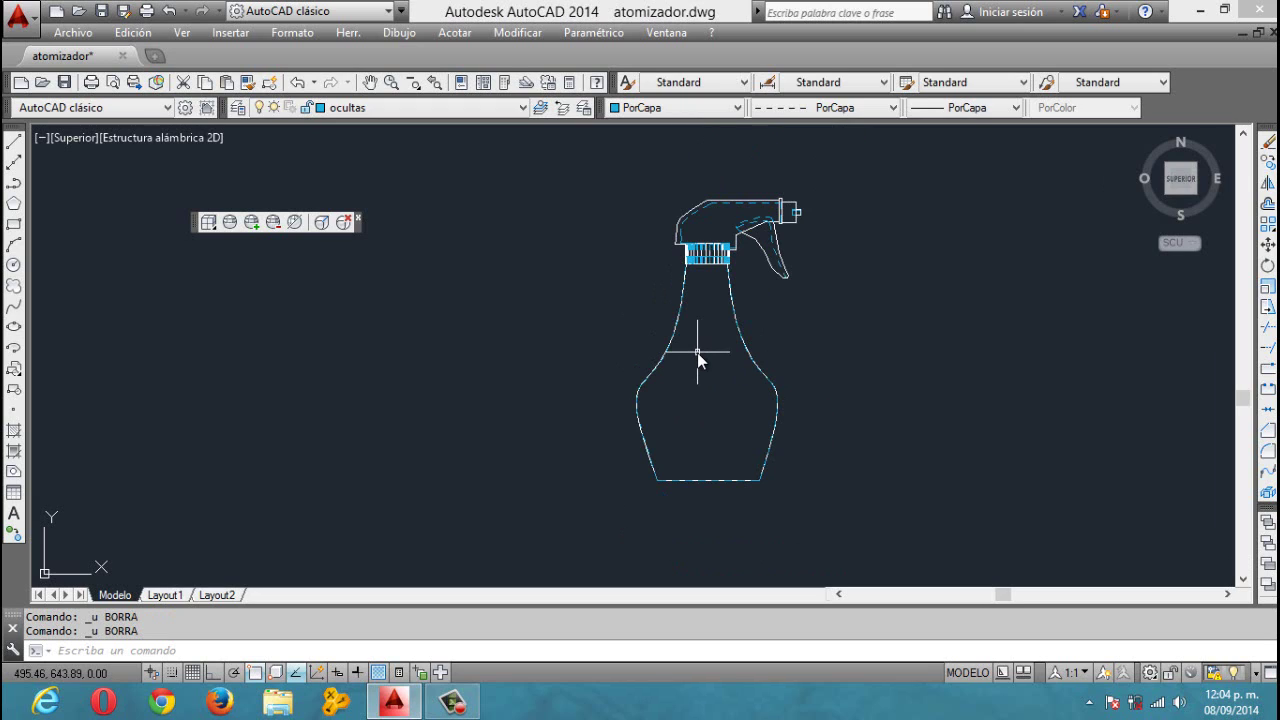